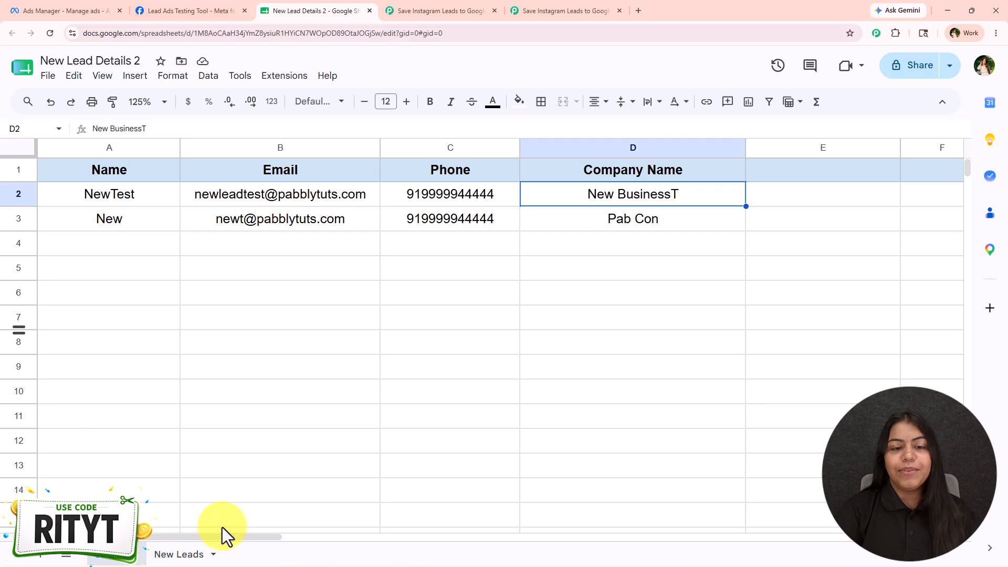
Review the newest lead row in the spreadsheet and the submitted test form, comparing the finished lead-saving workflow with the empty one.
left_click_drag(103, 219, 679, 221)
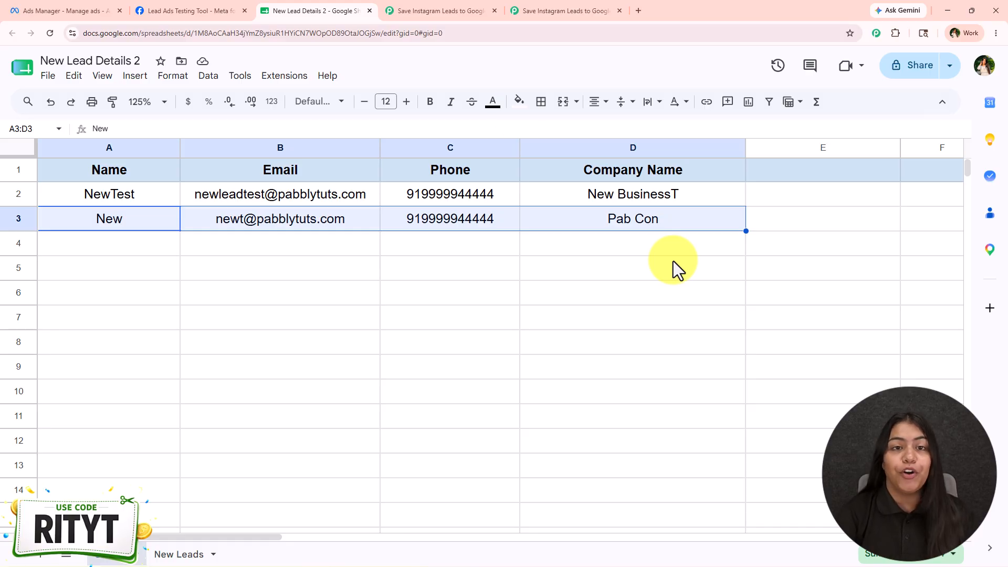
left_click(455, 316)
left_click(231, 10)
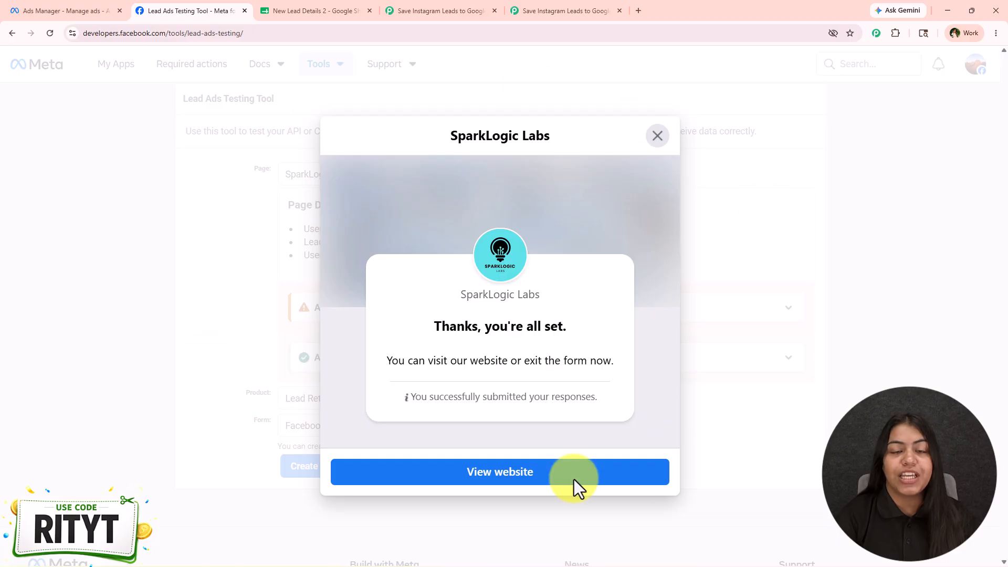
left_click(445, 2)
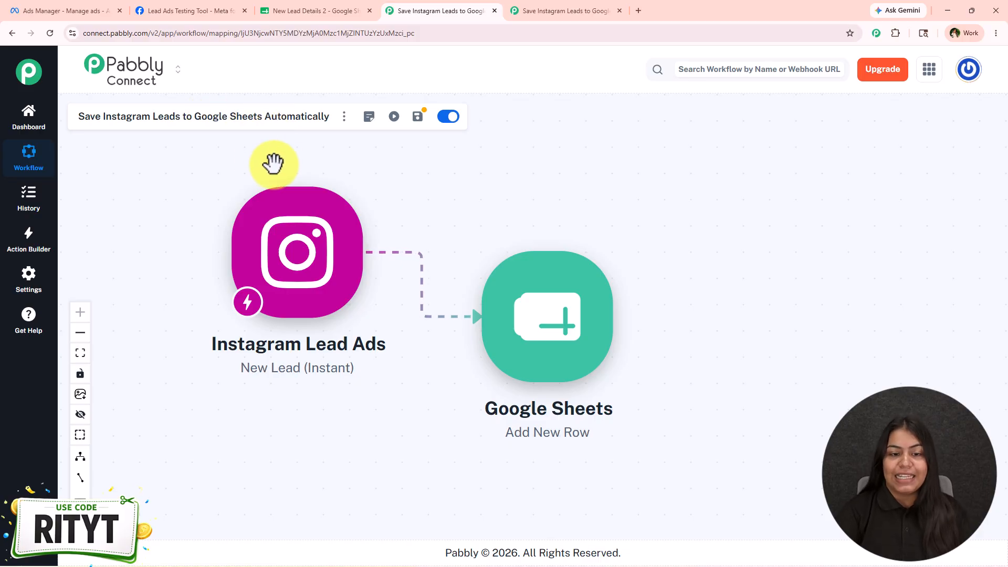
left_click(592, 8)
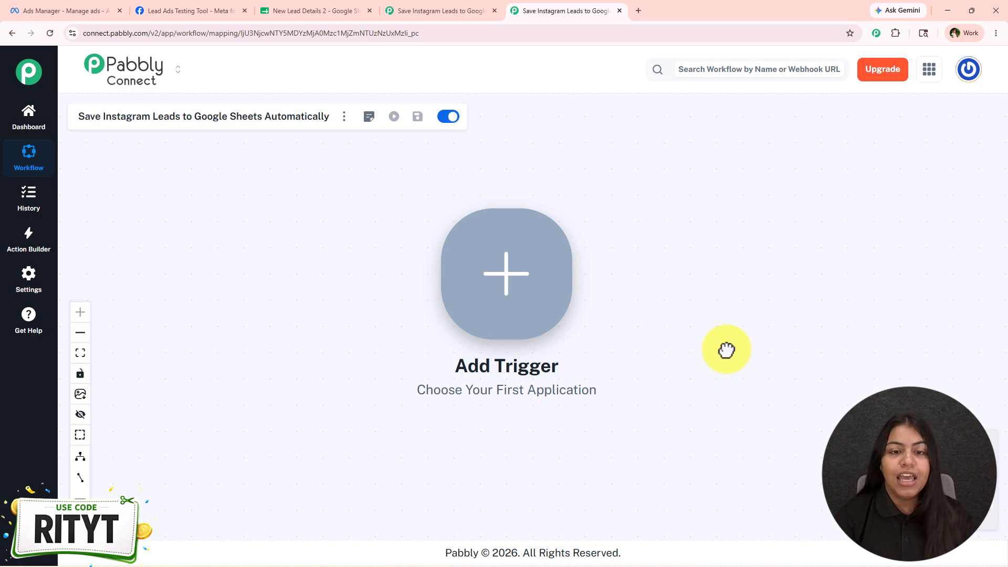
left_click_drag(725, 349, 439, 322)
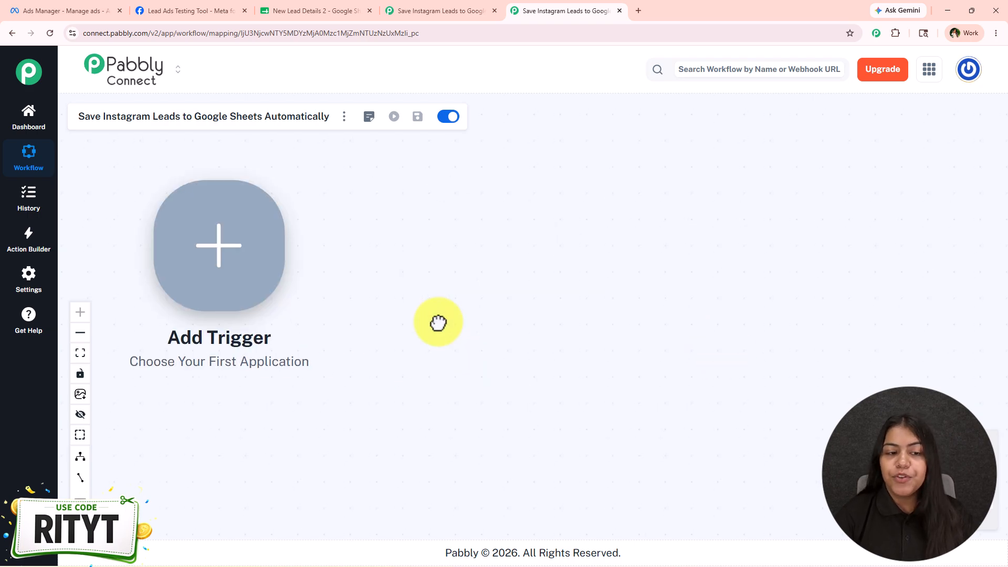
Open pabbly.com/connect in a new browser tab and dismiss the lifetime upgrade offer.
left_click(639, 10)
type("pa")
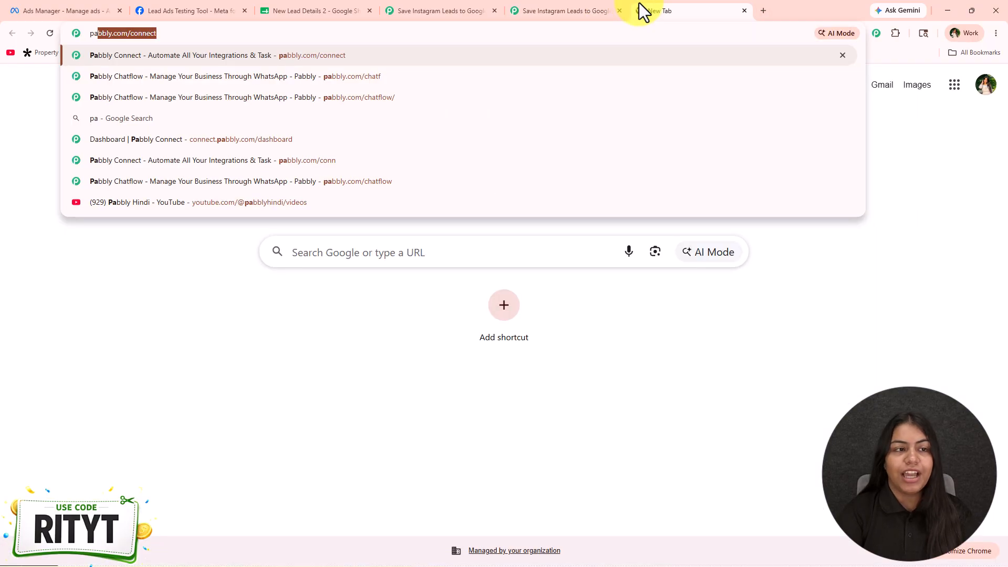
key("Return")
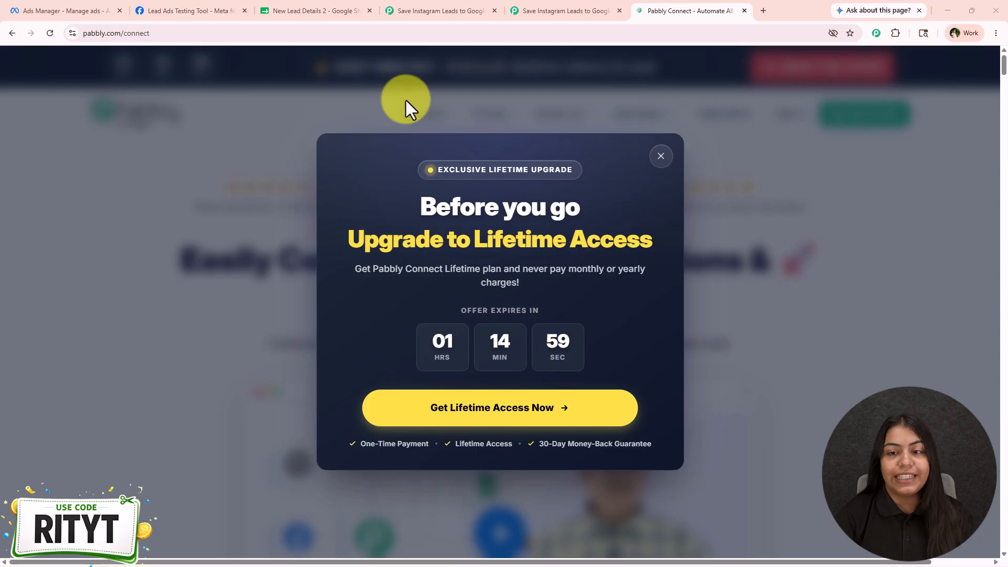
left_click(662, 156)
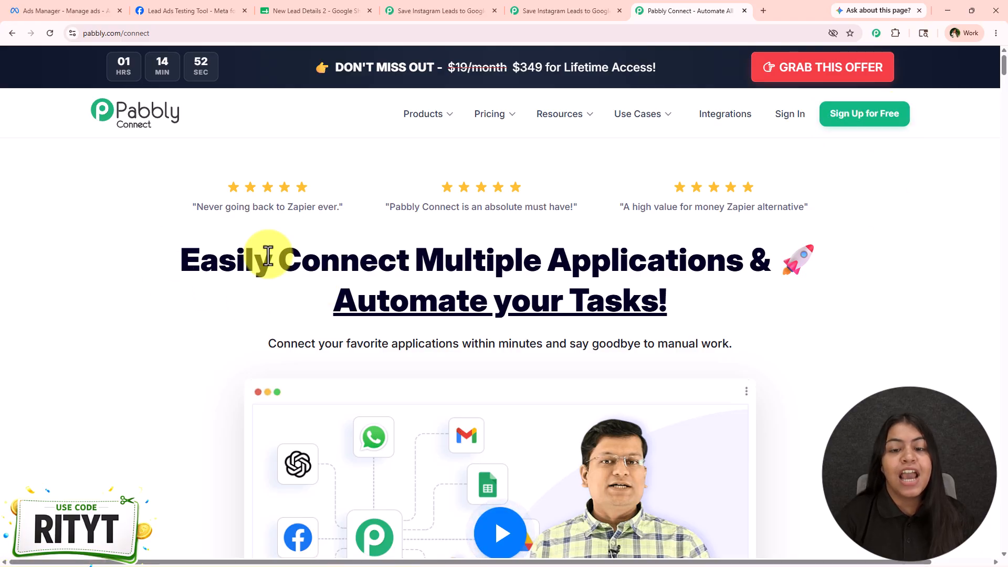
Examine the Pabbly Connect homepage's headline, feature list and three-step workflow overview.
left_click_drag(148, 255, 885, 295)
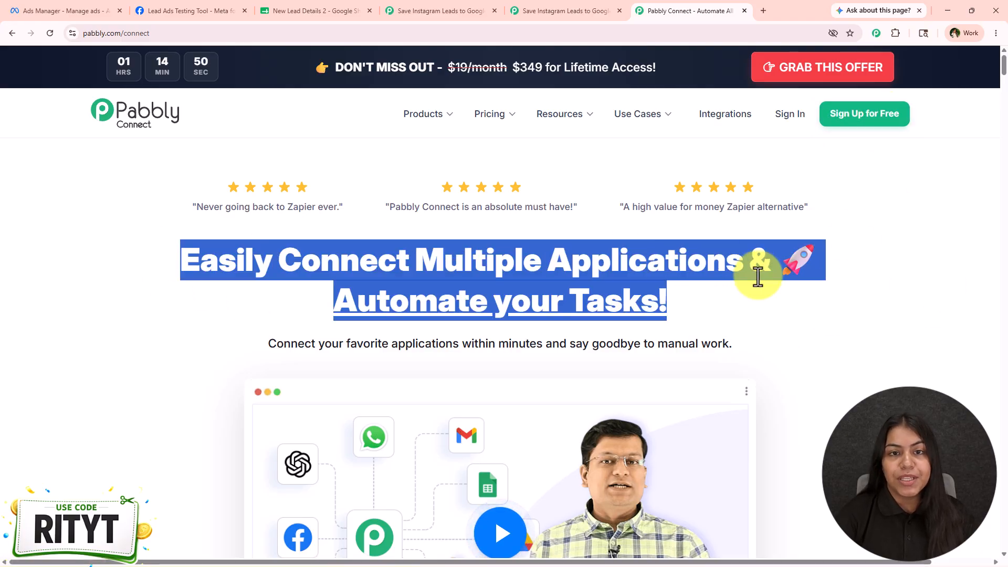
left_click(244, 282)
scroll(495, 292, "down", 5)
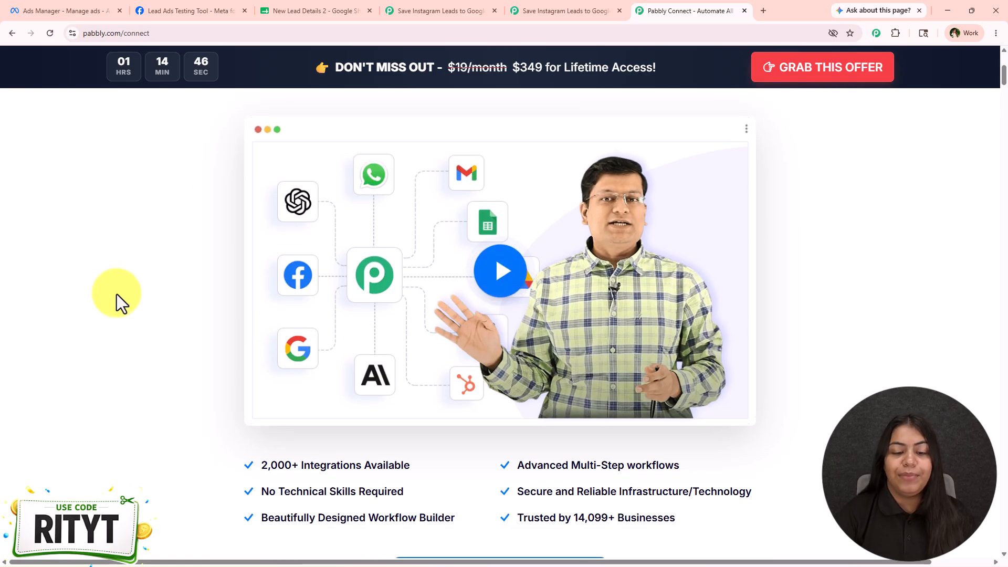
scroll(116, 298, "down", 5)
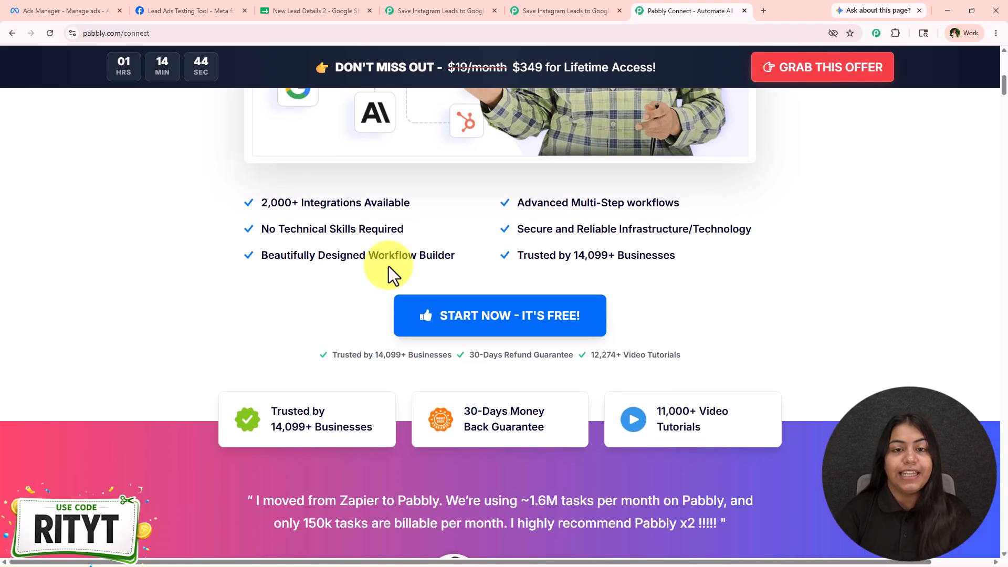
scroll(461, 273, "down", 17)
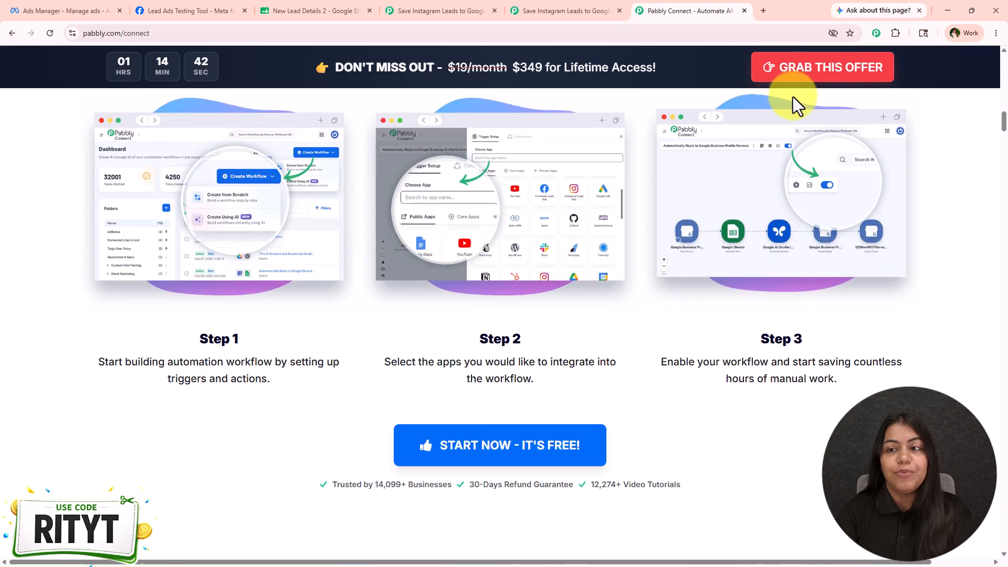
Open the lifetime access offer and compare the Standard, Ultimate and Ultimate Plus one-time plans.
left_click(801, 78)
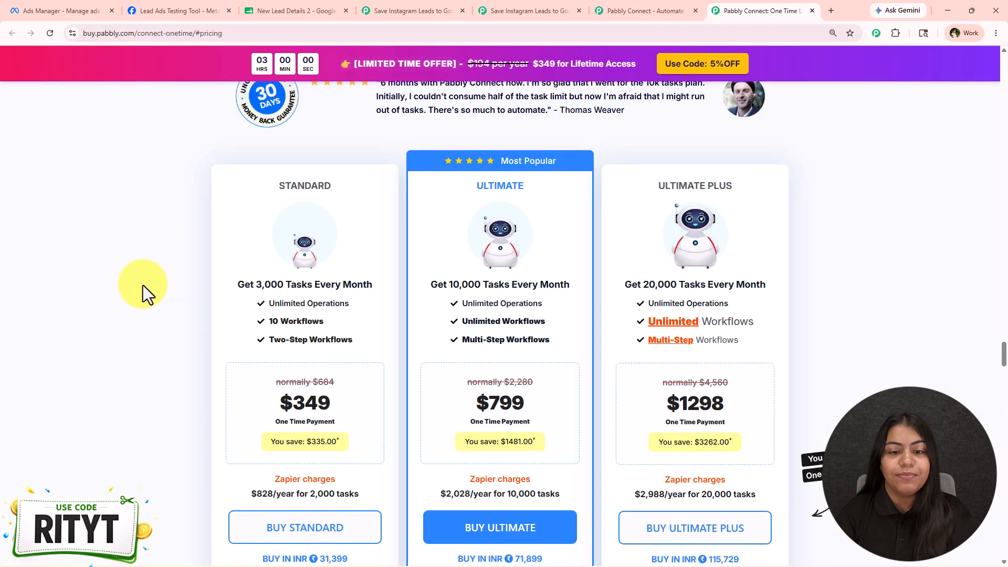
scroll(143, 286, "down", 4)
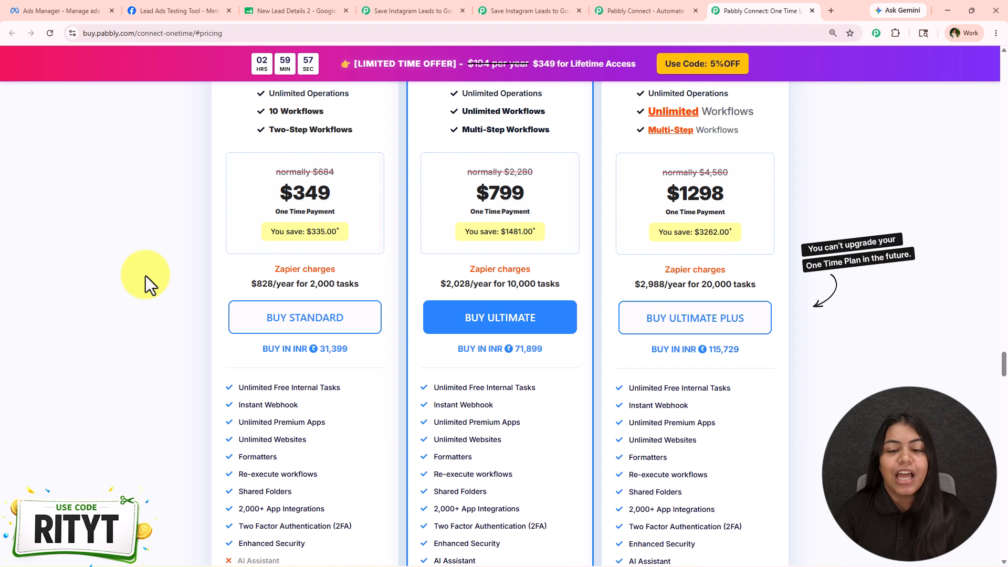
scroll(145, 276, "down", 2)
scroll(145, 276, "up", 3)
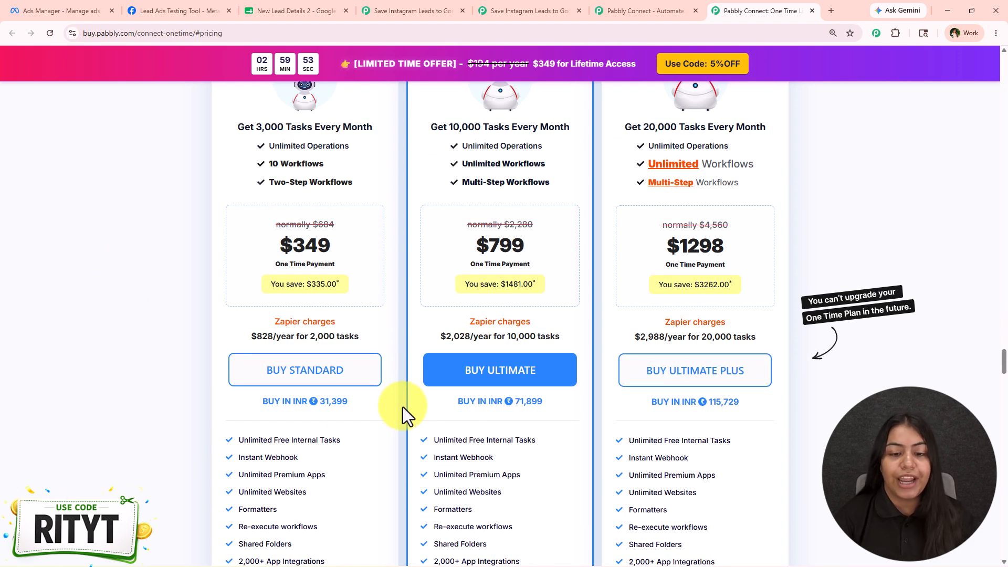
Try the coupon code RITYT in the Ultimate one-time plan's checkout, leaving without paying.
left_click(467, 389)
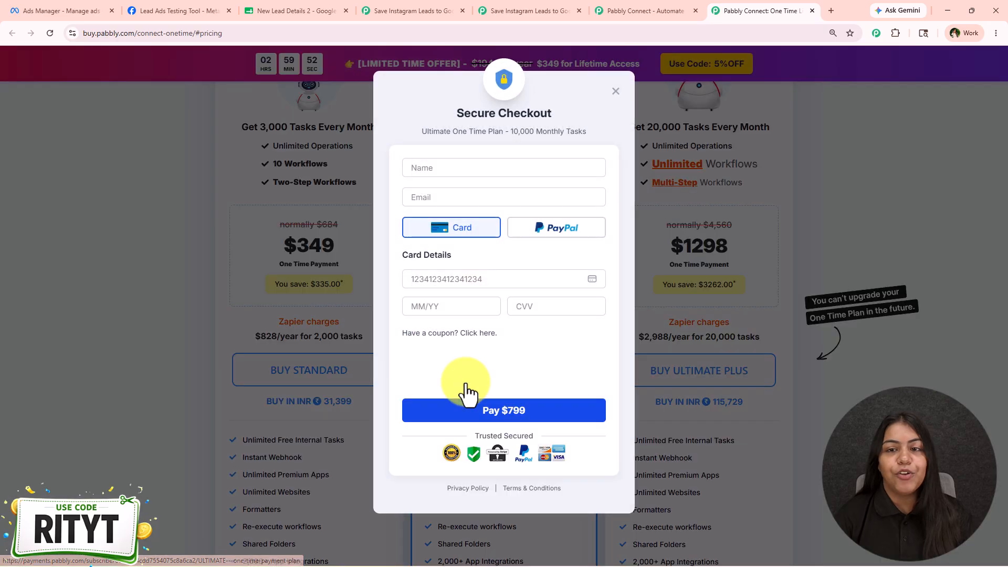
left_click(465, 333)
left_click(468, 359)
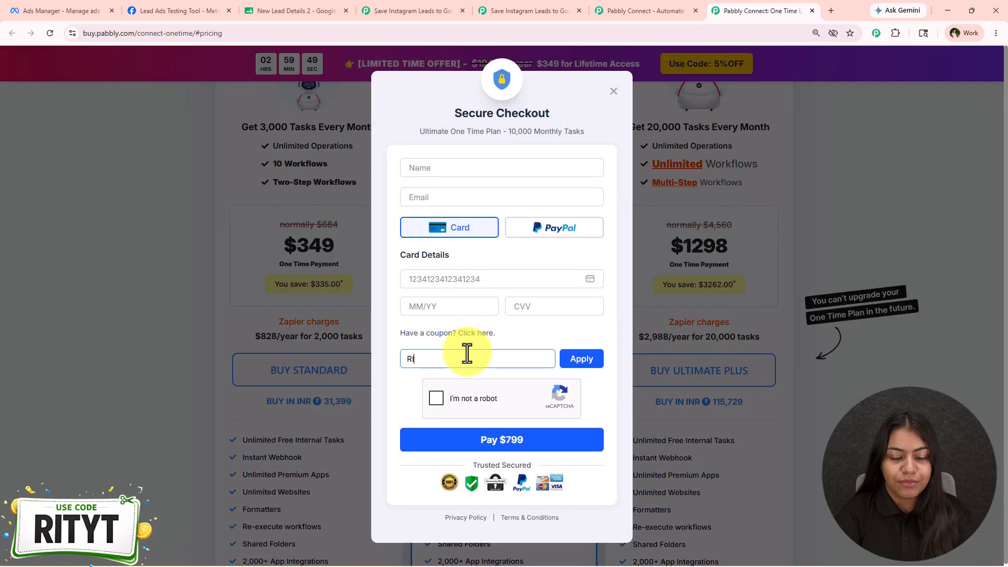
left_click(575, 360)
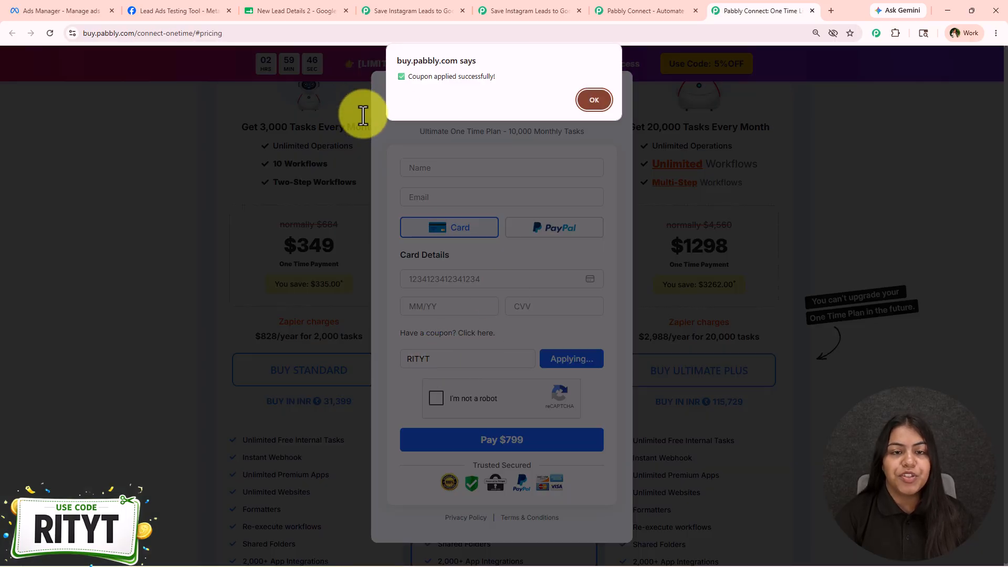
left_click(594, 100)
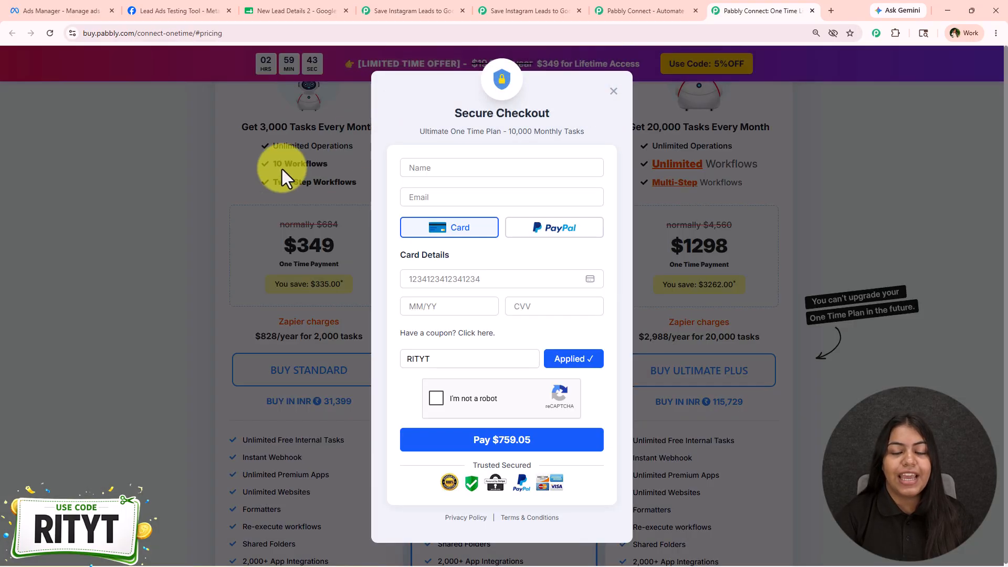
left_click(282, 169)
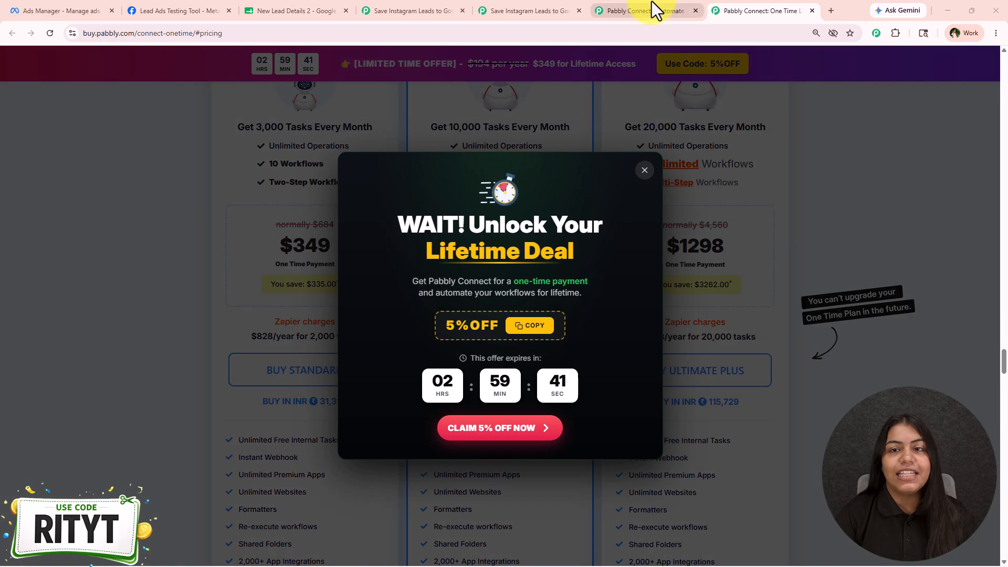
Return to the empty Instagram leads workflow and close the Pabbly pricing and homepage tabs.
left_click(534, 4)
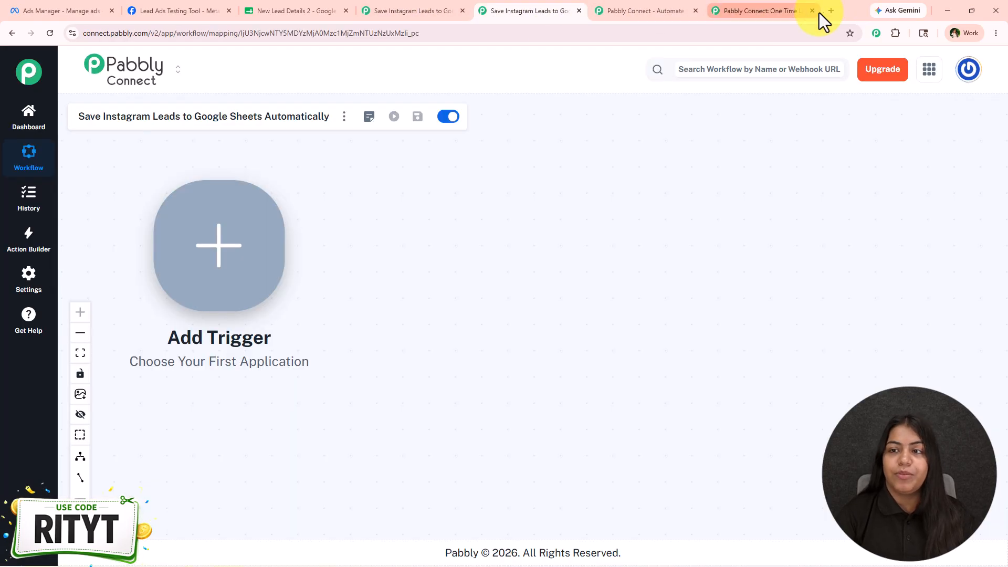
left_click(812, 12)
left_click(745, 11)
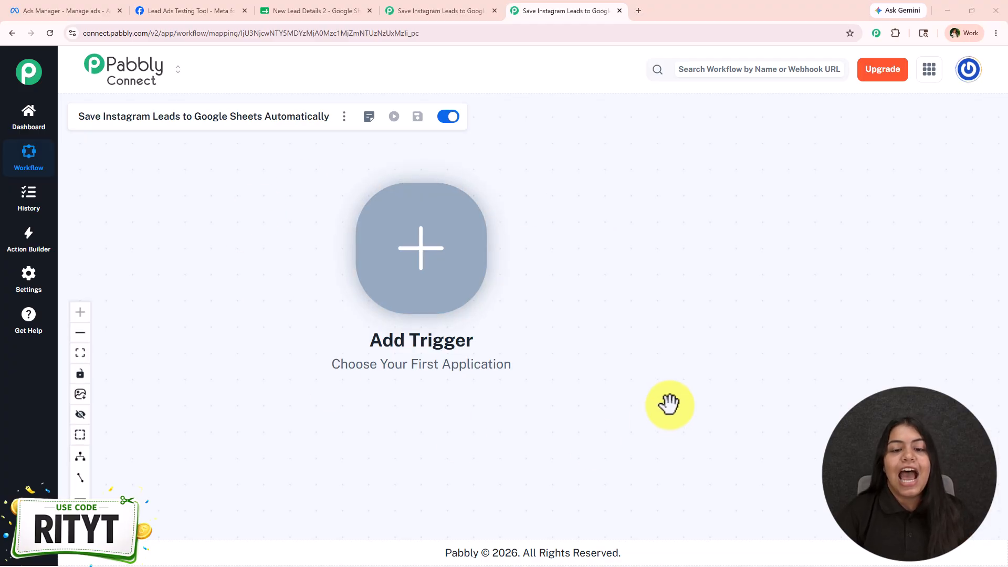
Add a trigger to the empty workflow with Instagram Lead Ads as its app.
left_click_drag(669, 405, 756, 407)
left_click_drag(621, 392, 440, 392)
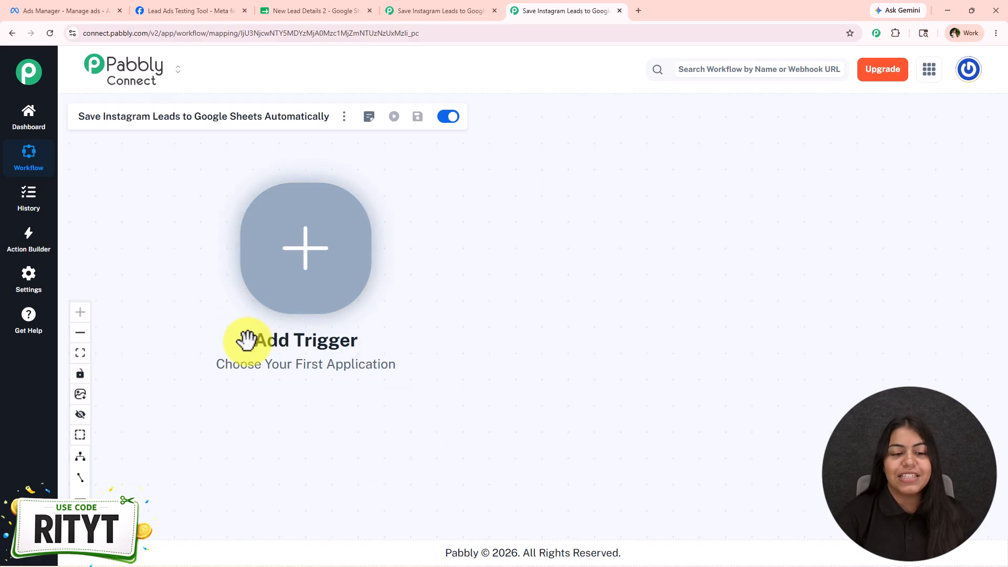
left_click_drag(383, 415, 305, 425)
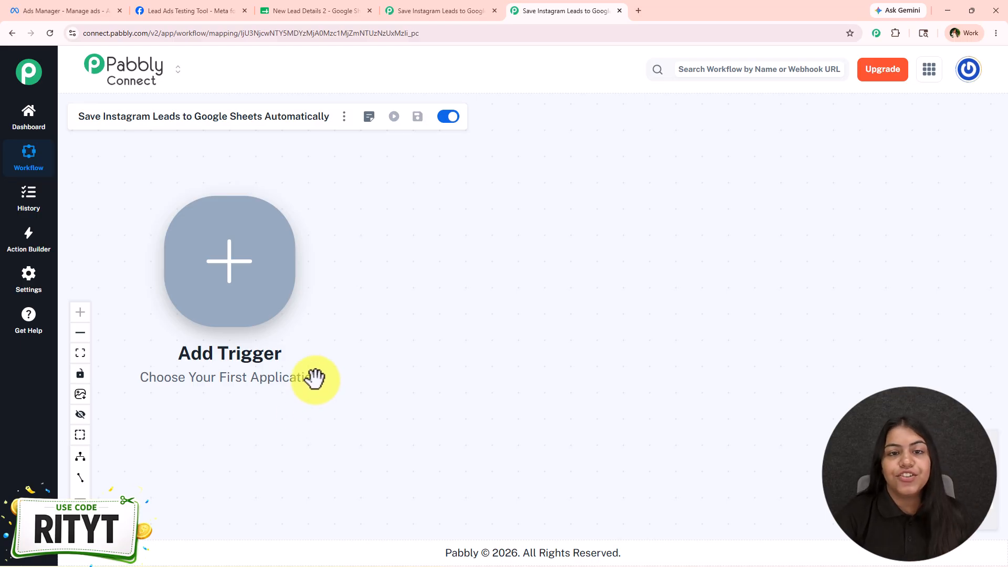
left_click(254, 304)
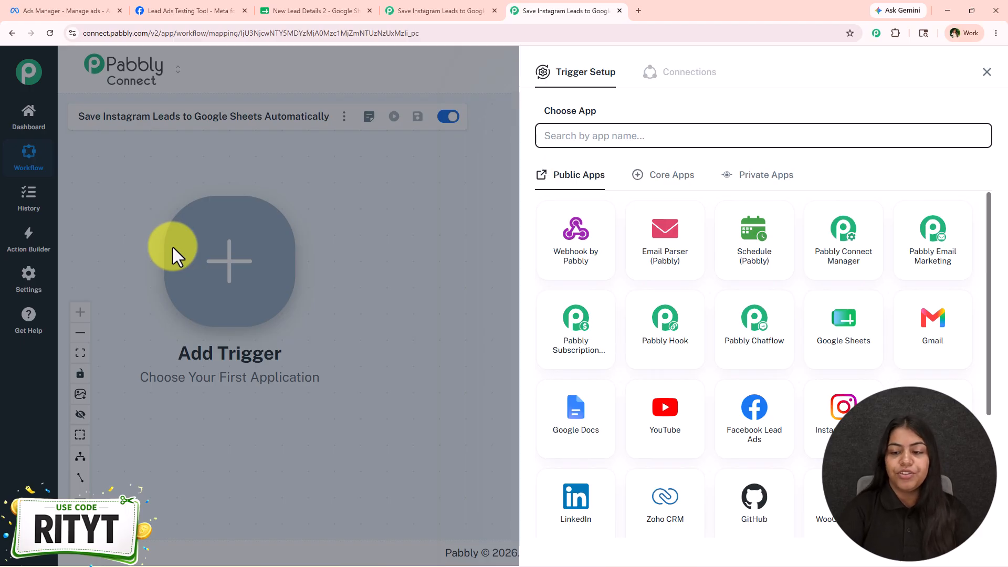
left_click(840, 415)
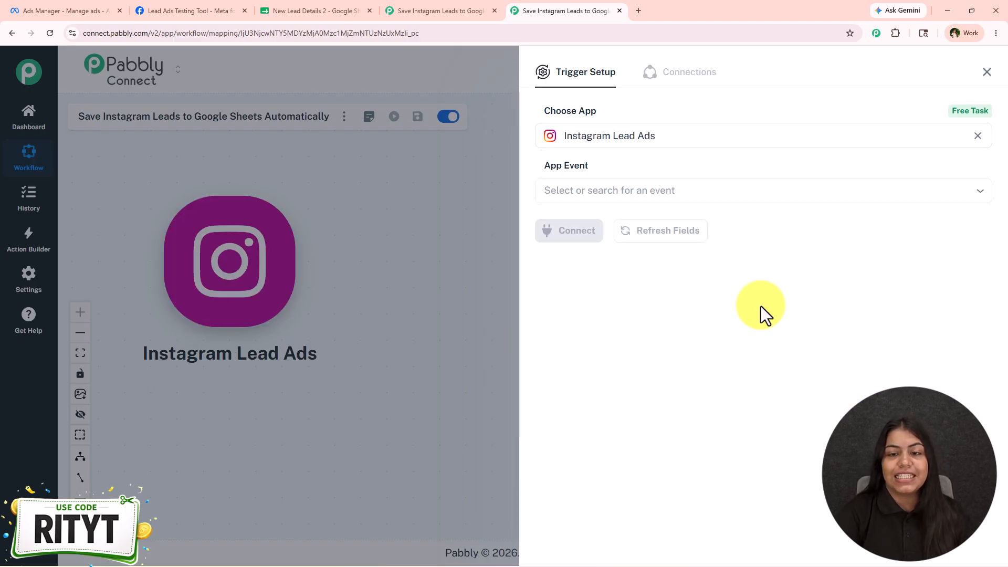
Set the trigger event to New Lead (Instant) and choose to add a new Instagram Lead Ads connection.
left_click(581, 197)
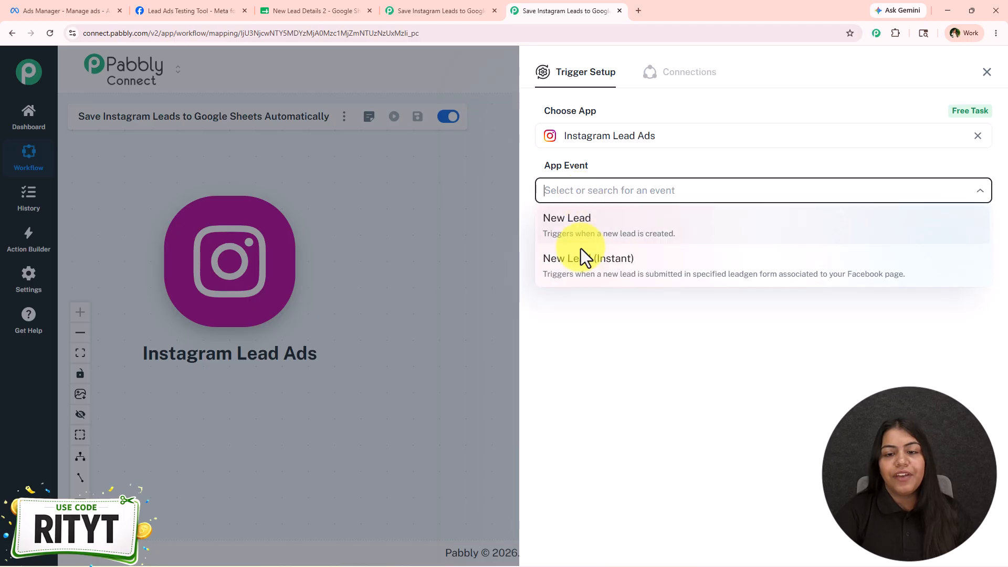
left_click(583, 261)
left_click(575, 233)
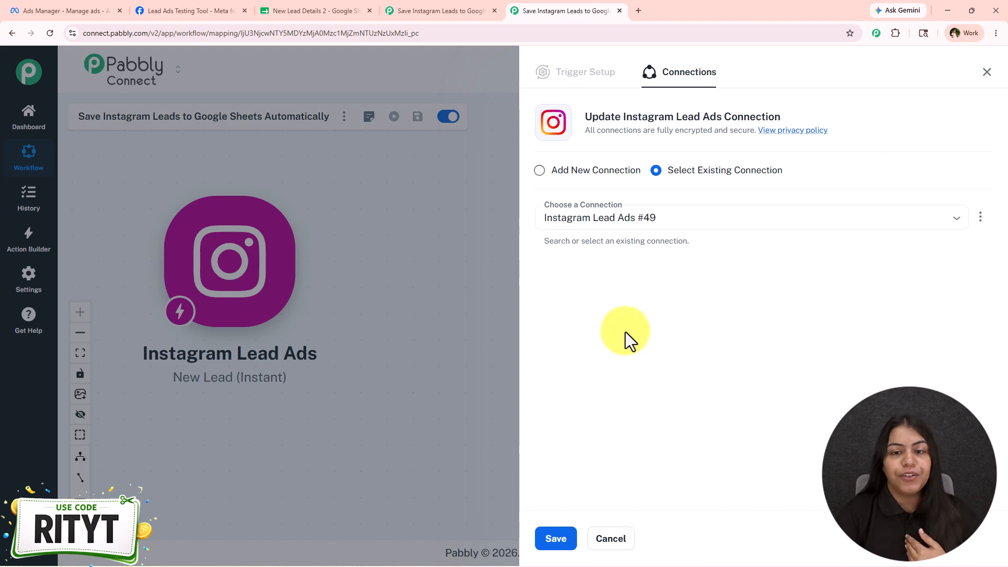
left_click(578, 181)
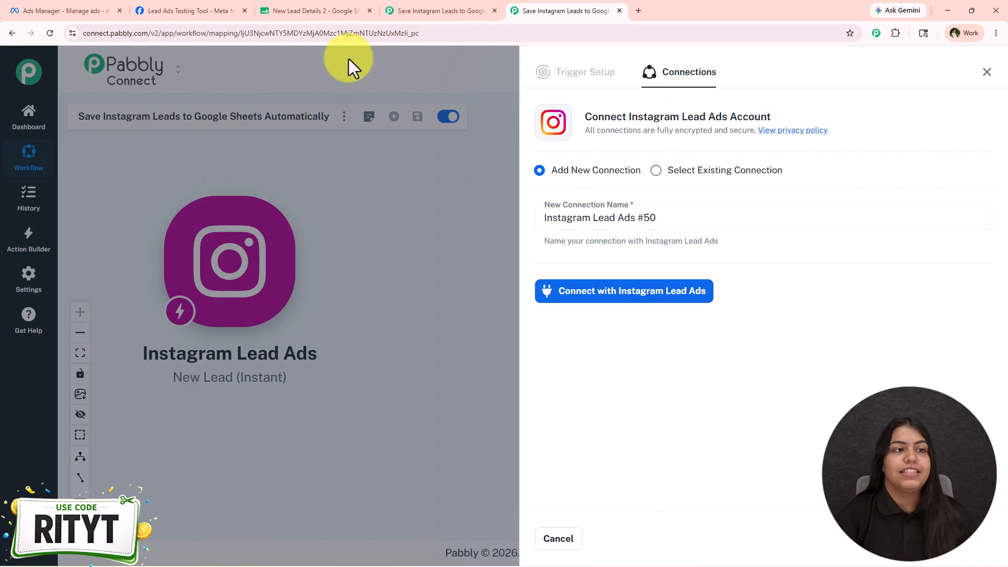
Switch to Meta Ads Manager and examine the draft lead ad's Facebook Page, Instagram profile, format and instant form settings.
left_click(137, 11)
left_click(63, 11)
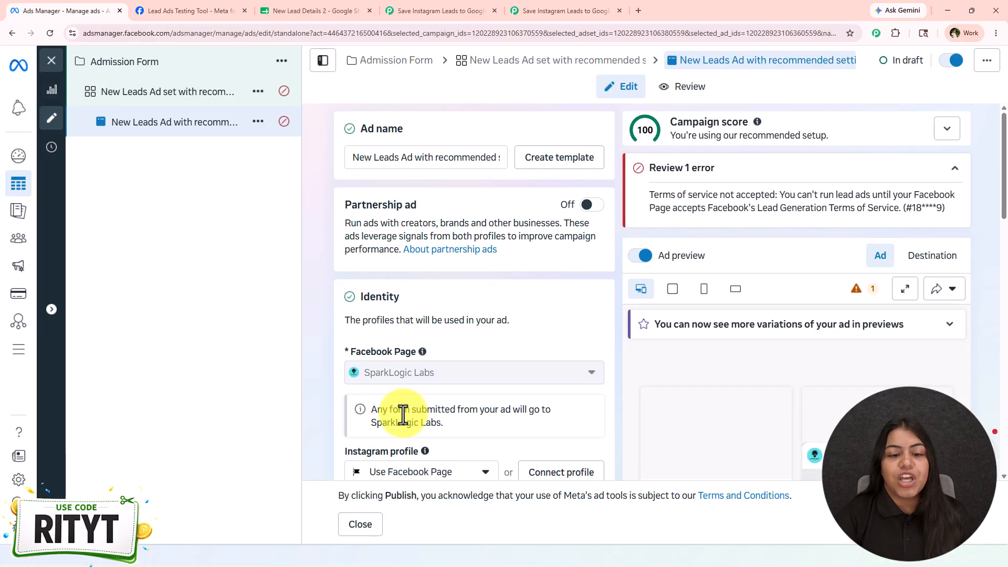
mouse_move(393, 378)
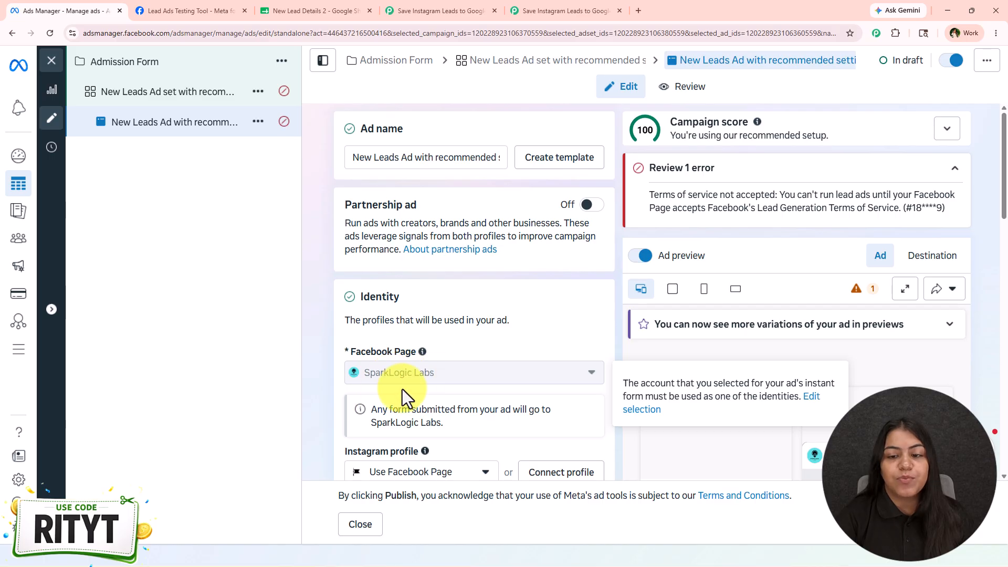
scroll(786, 211, "down", 3)
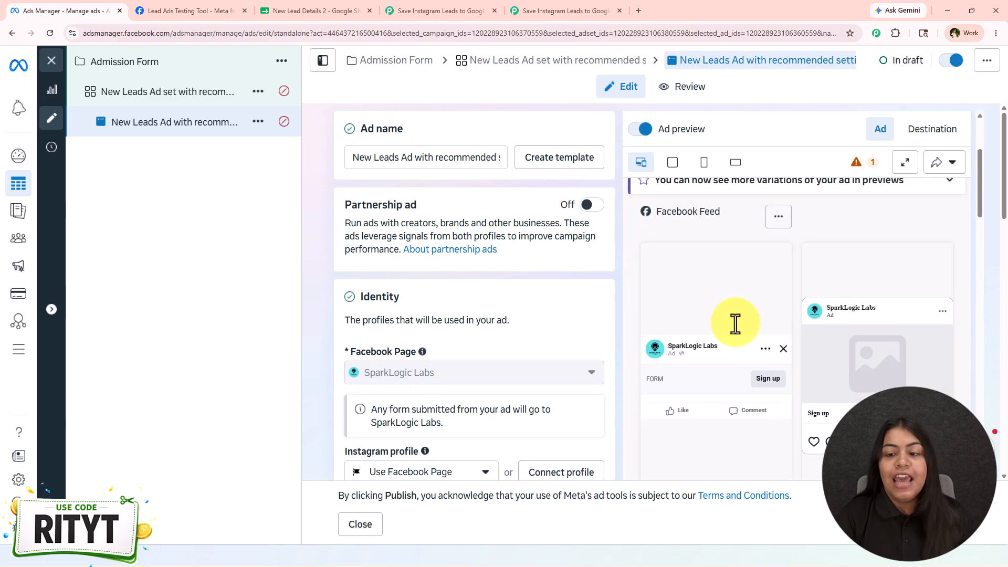
scroll(502, 330, "down", 12)
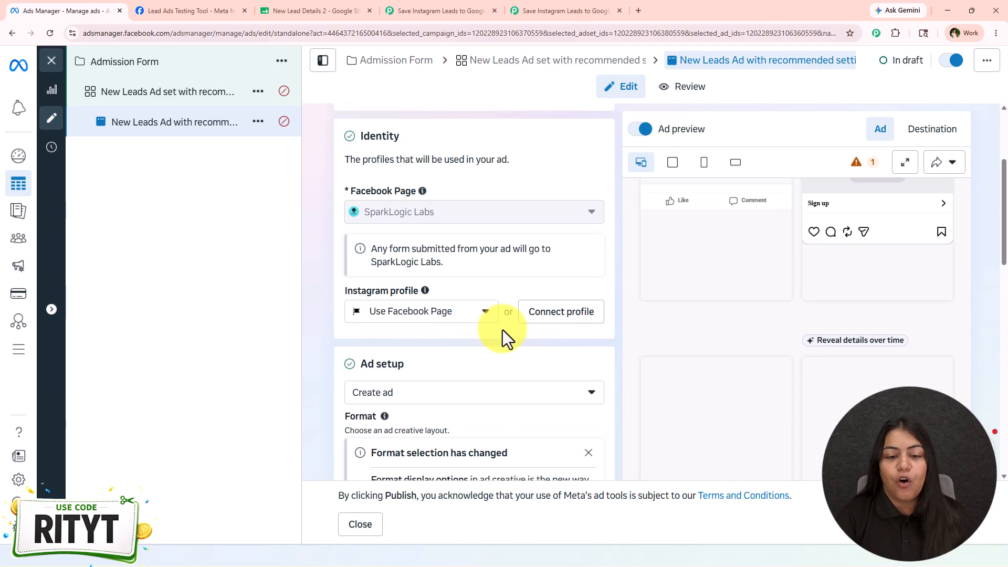
scroll(502, 330, "up", 3)
scroll(503, 327, "up", 8)
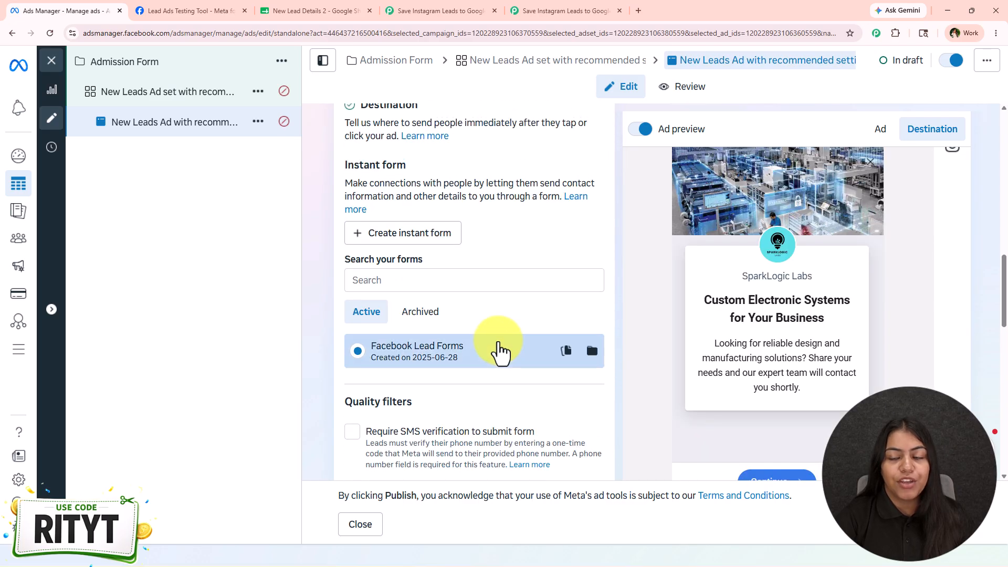
scroll(541, 292, "up", 8)
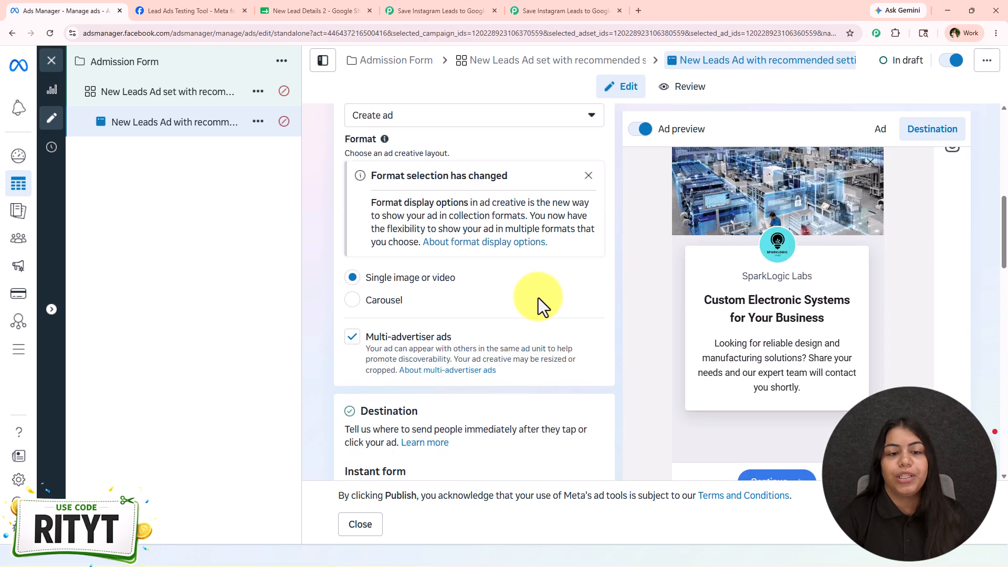
Return to the Pabbly Connect workflow and connect Instagram Lead Ads, authorizing access with the already logged-in Facebook account.
scroll(480, 361, "up", 2)
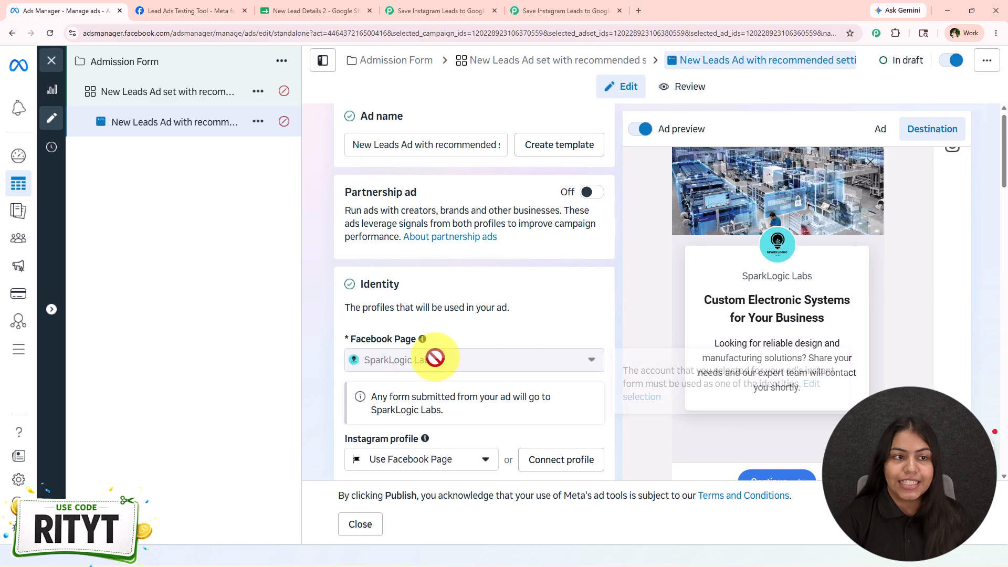
left_click(543, 11)
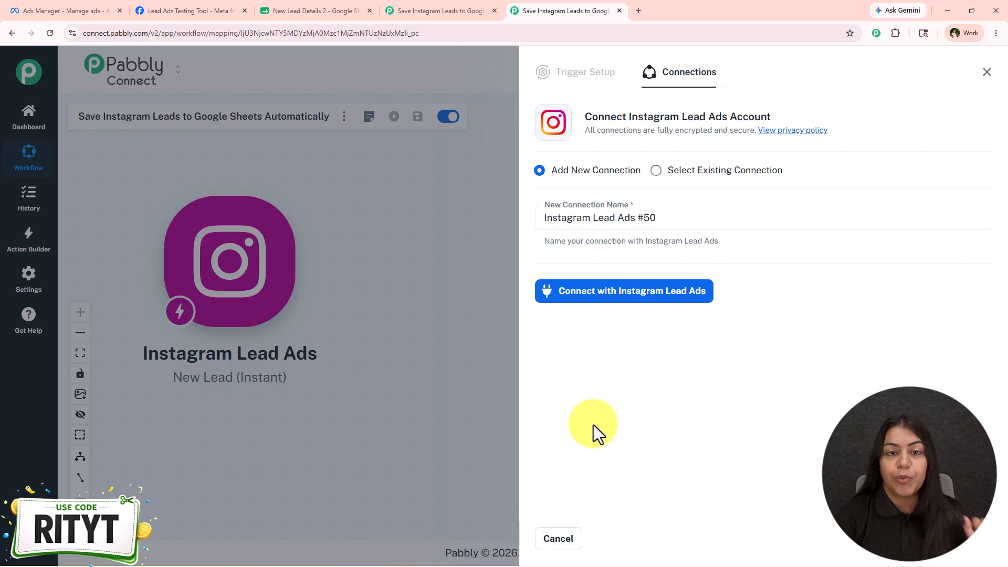
left_click(628, 293)
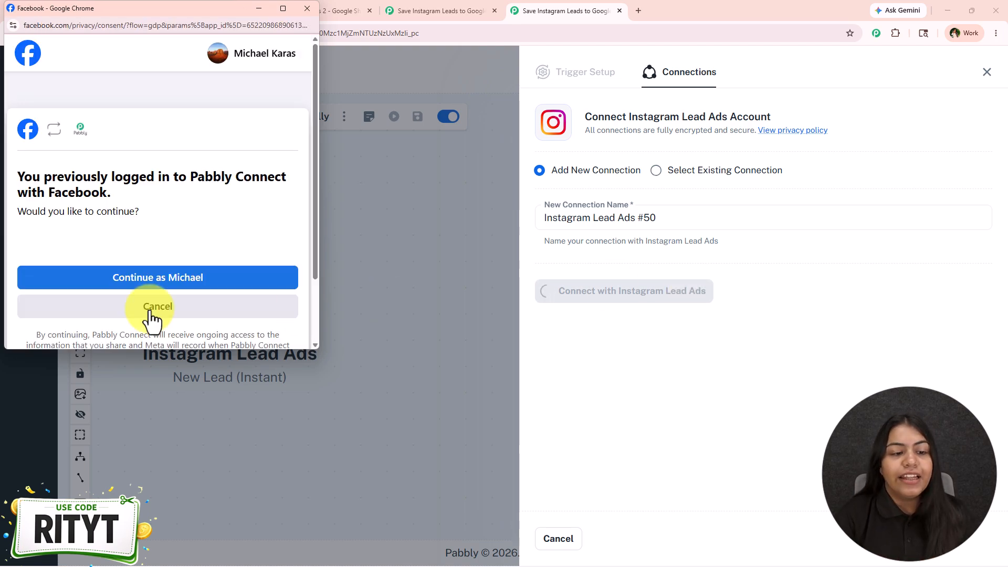
left_click(162, 279)
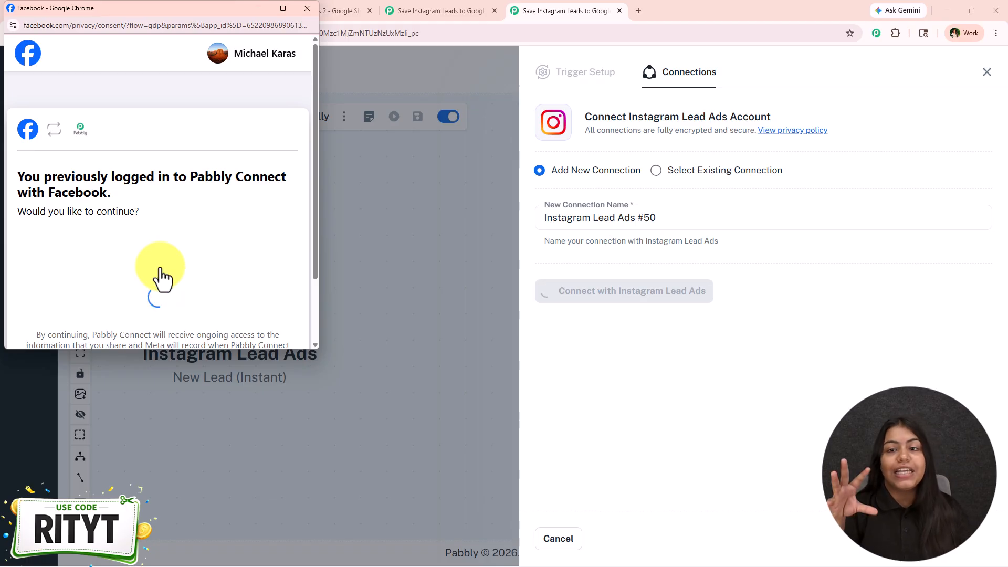
left_click(162, 278)
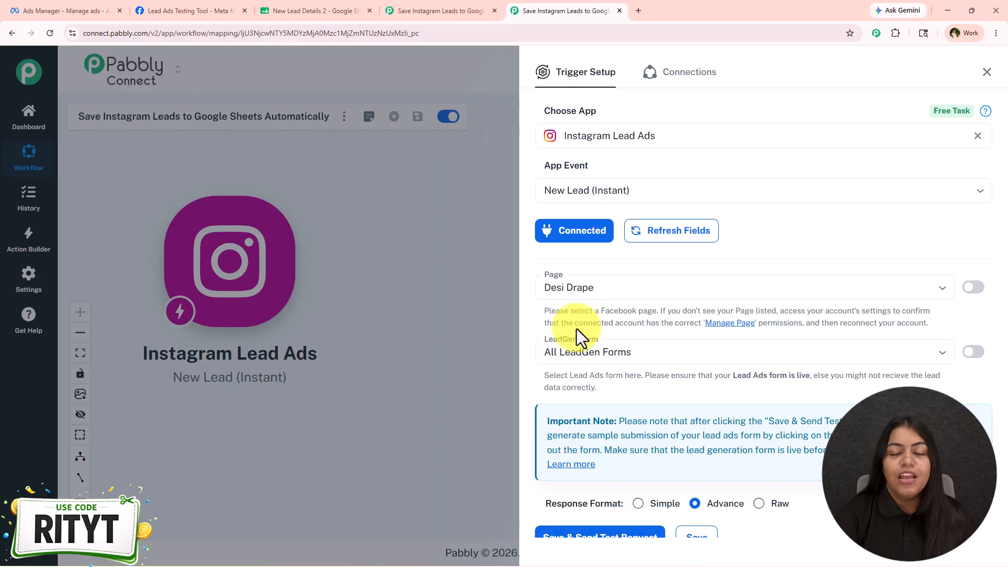
Set the trigger's Page to SparkLogic Labs, matching the ad in Ads Manager, and its LeadGen Form to Facebook Lead Forms.
left_click(608, 290)
left_click(601, 367)
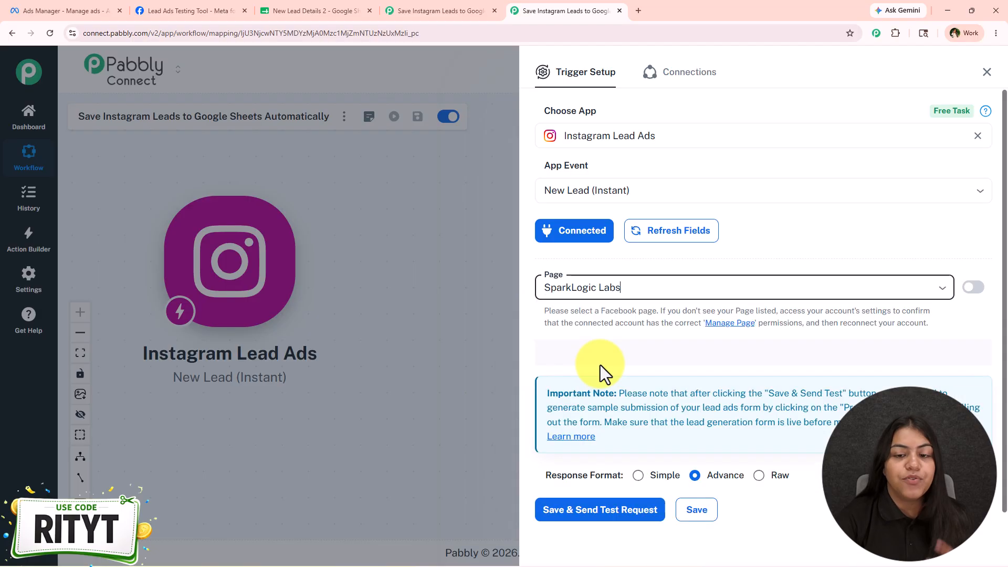
left_click(101, 10)
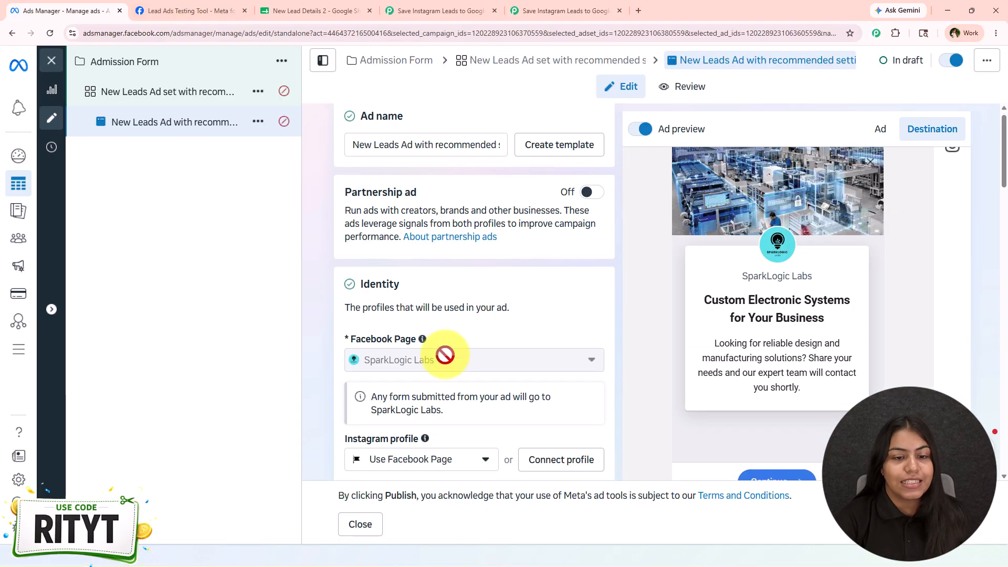
left_click(557, 11)
left_click(609, 353)
left_click(611, 404)
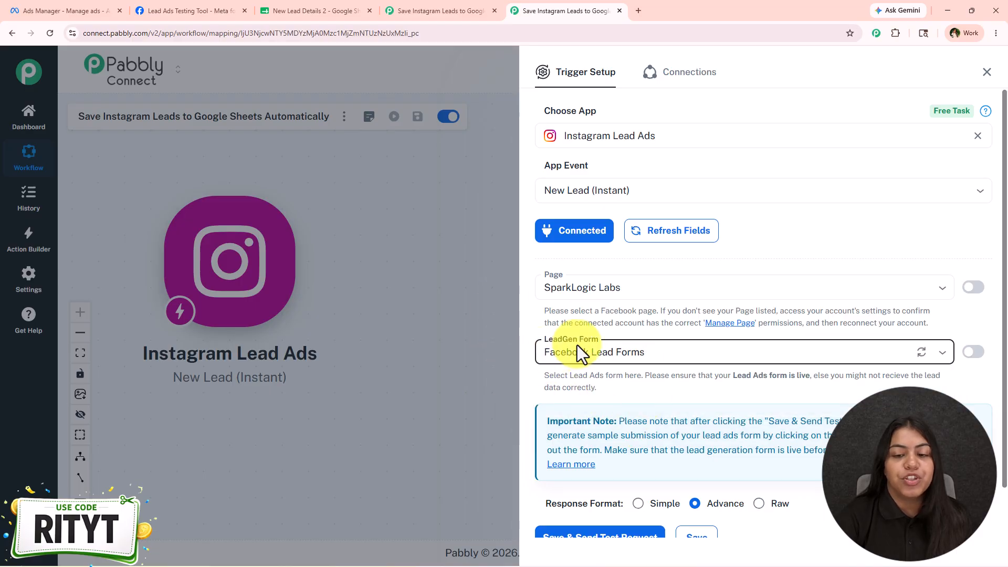
Set the trigger's response format to Simple, then save it and send a test request.
scroll(605, 430, "down", 1)
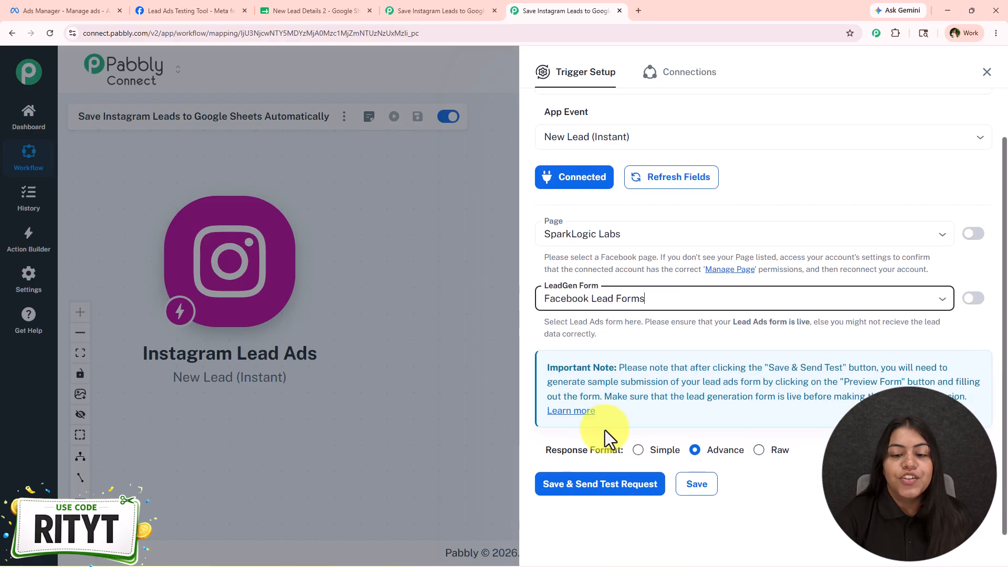
left_click(638, 450)
left_click(623, 491)
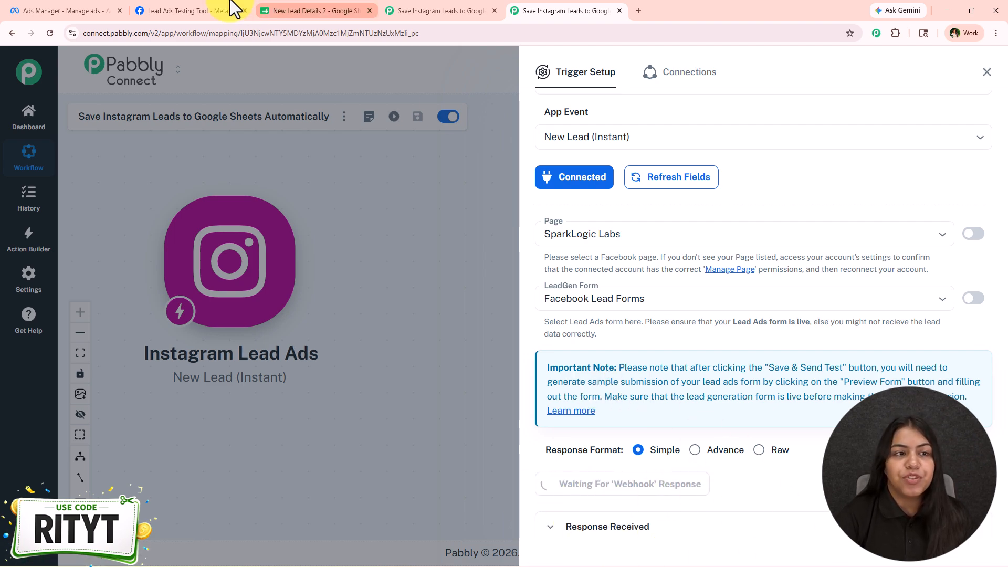
Close the submitted form preview in the Lead Ads Testing Tool and search for "meta for developers" in a new browser tab.
left_click(210, 10)
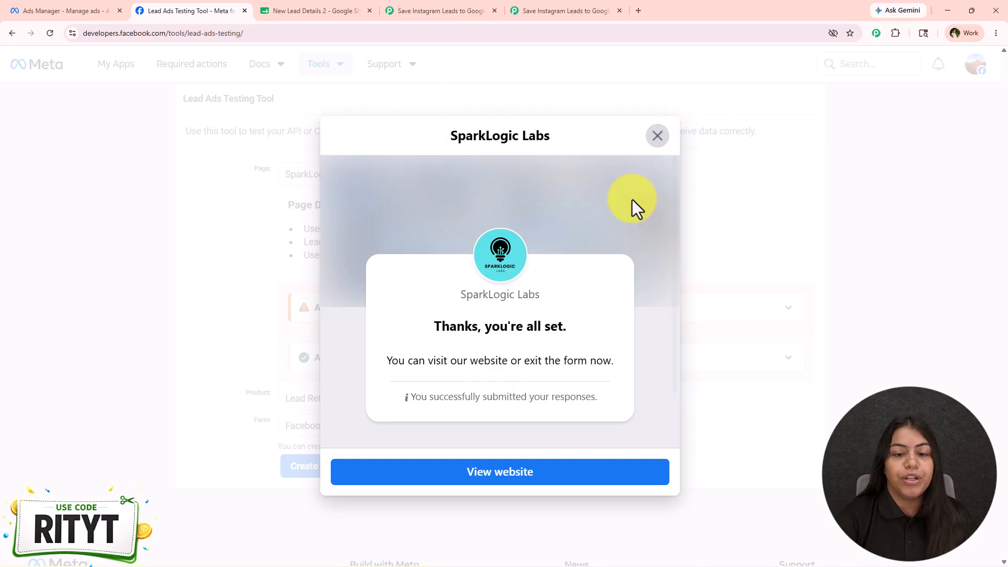
left_click(657, 137)
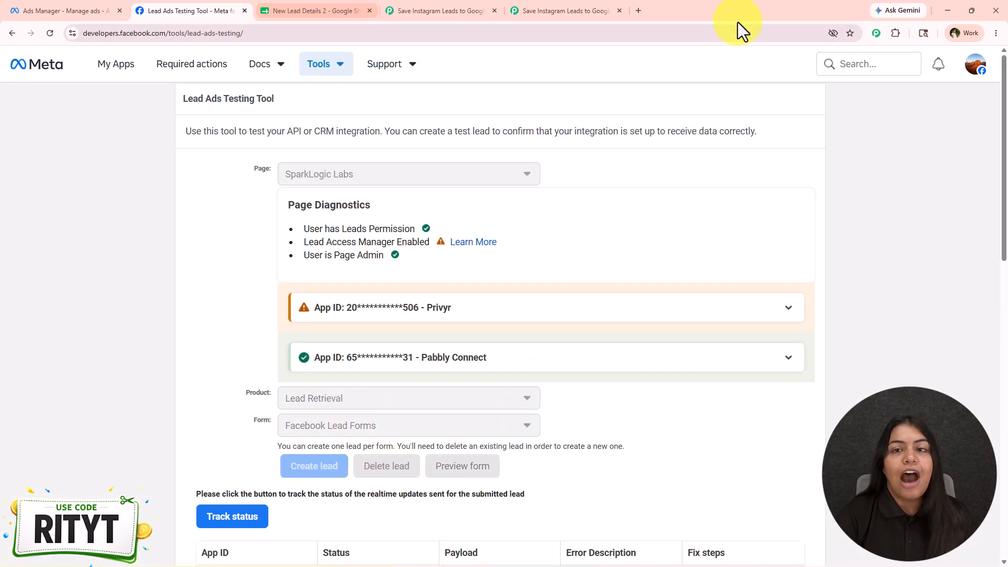
left_click(638, 11)
left_click(395, 247)
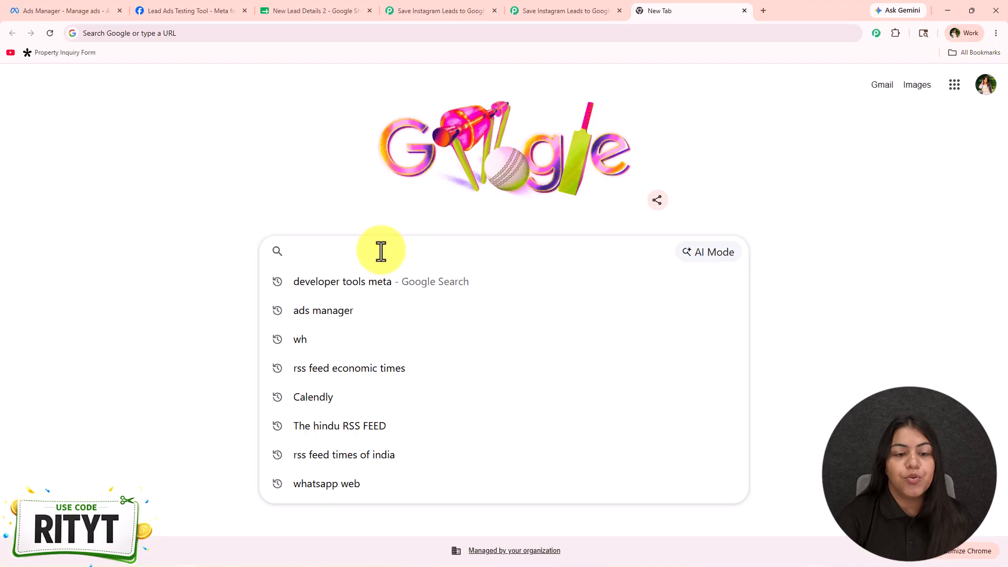
type("me")
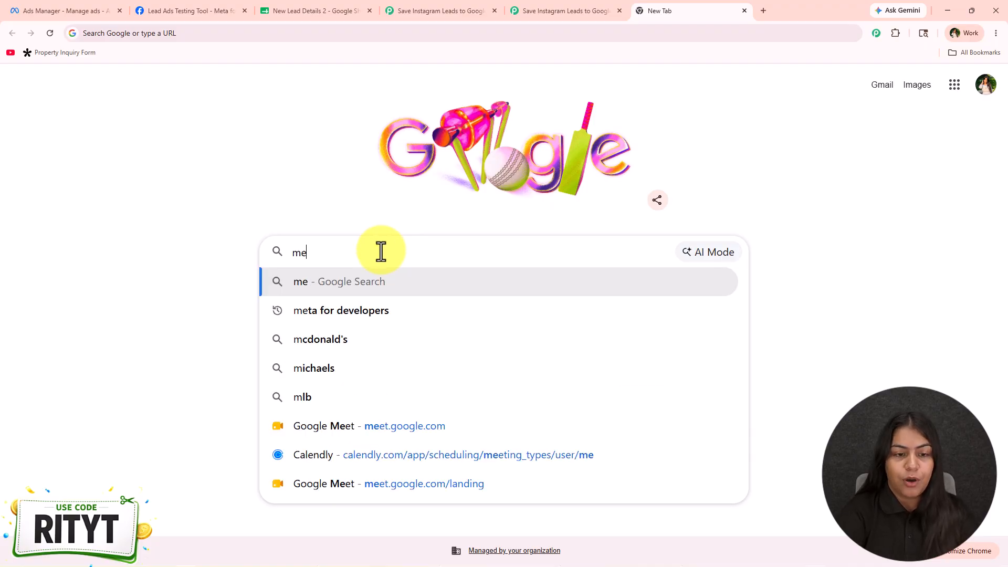
type("ta for ")
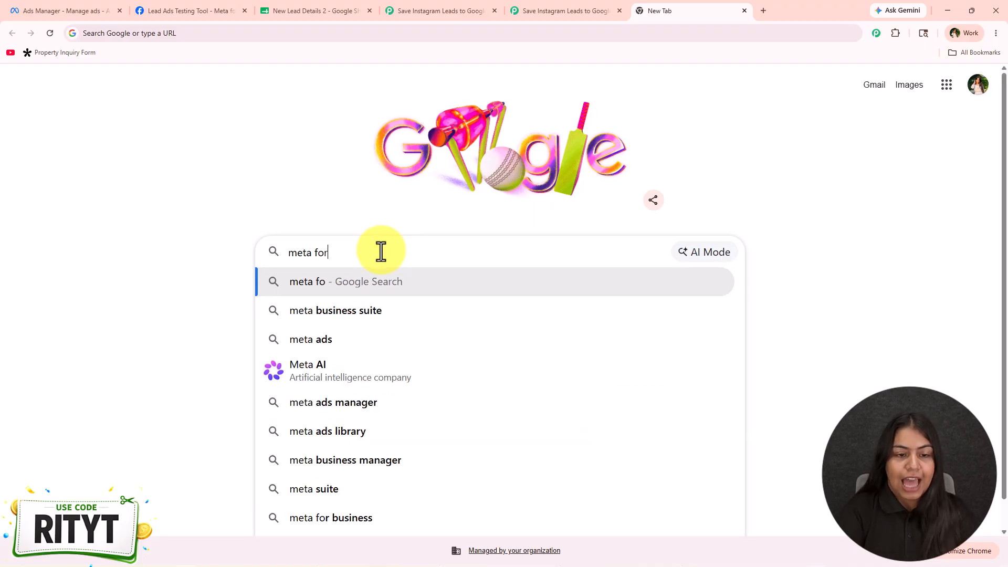
type("developers")
key("Return")
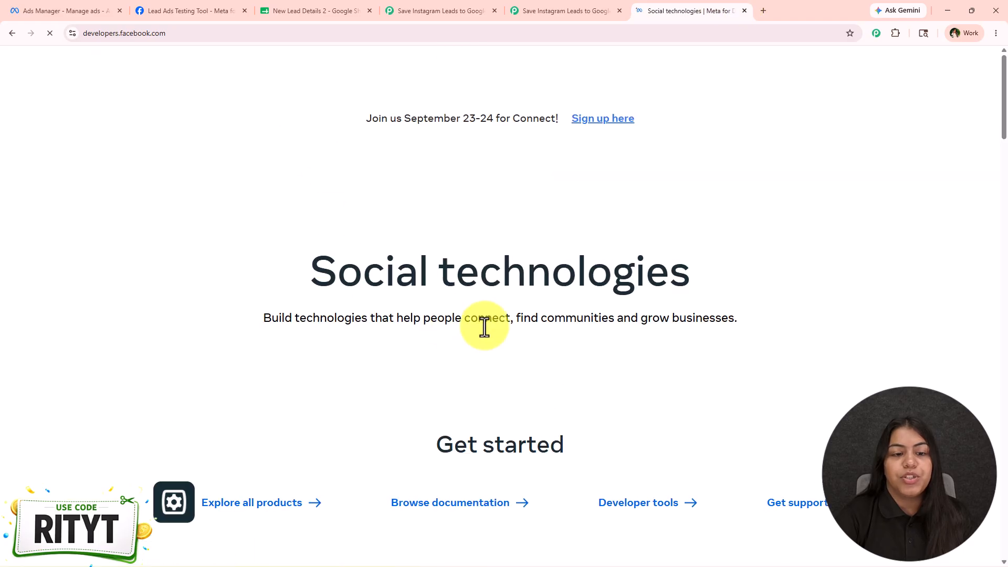
Open the Lead Ads Testing Tool from the Meta for Developers tools page.
mouse_move(287, 72)
left_click(152, 177)
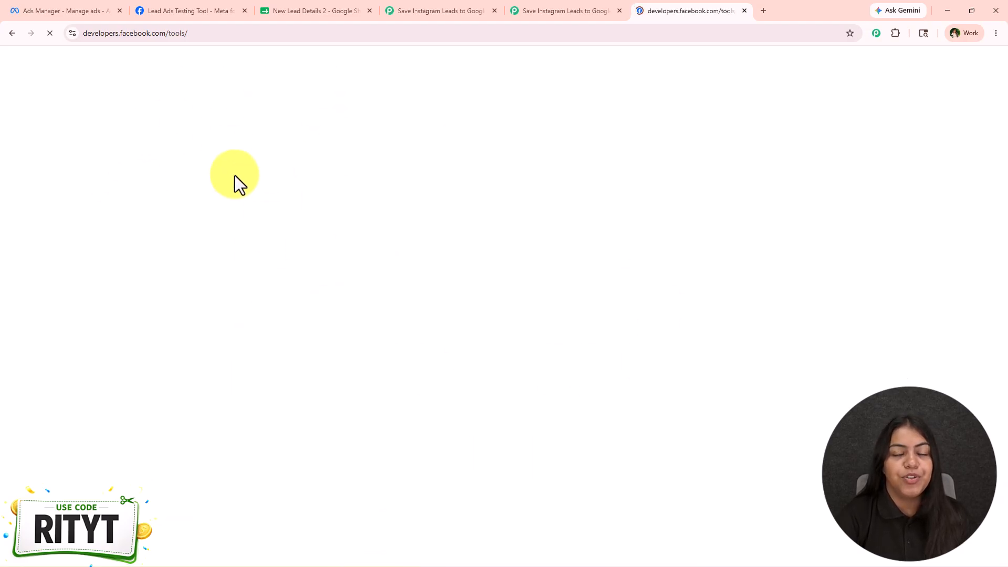
scroll(258, 250, "down", 6)
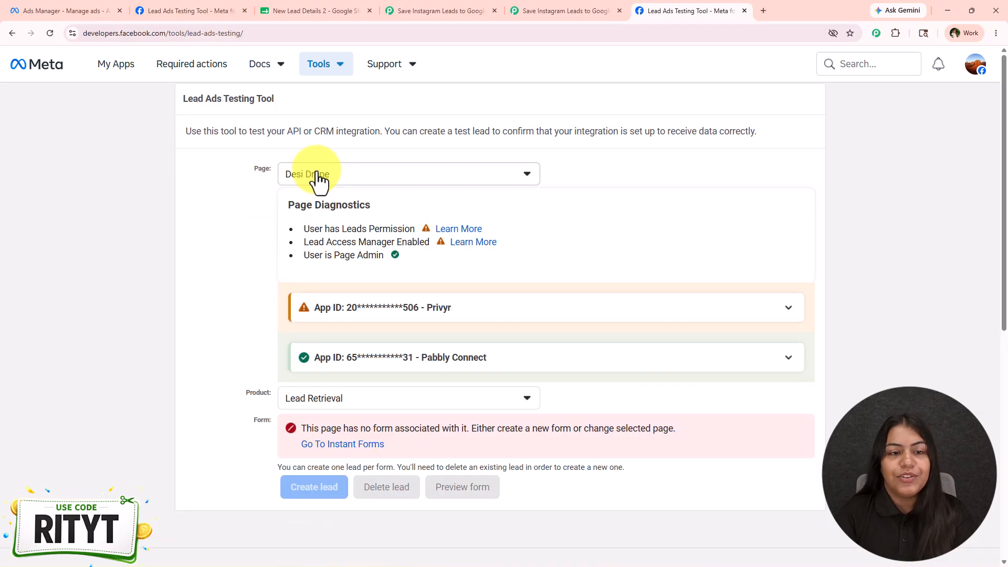
Select the SparkLogic Labs page, the Lead Retrieval product and the Facebook Lead Forms form for the test lead.
left_click(322, 176)
scroll(399, 299, "down", 5)
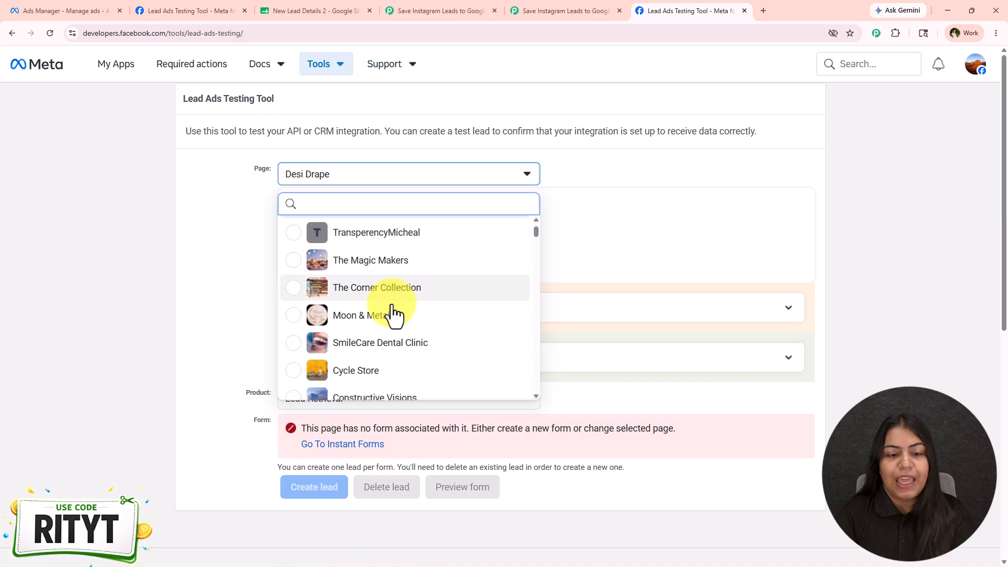
scroll(388, 320, "down", 2)
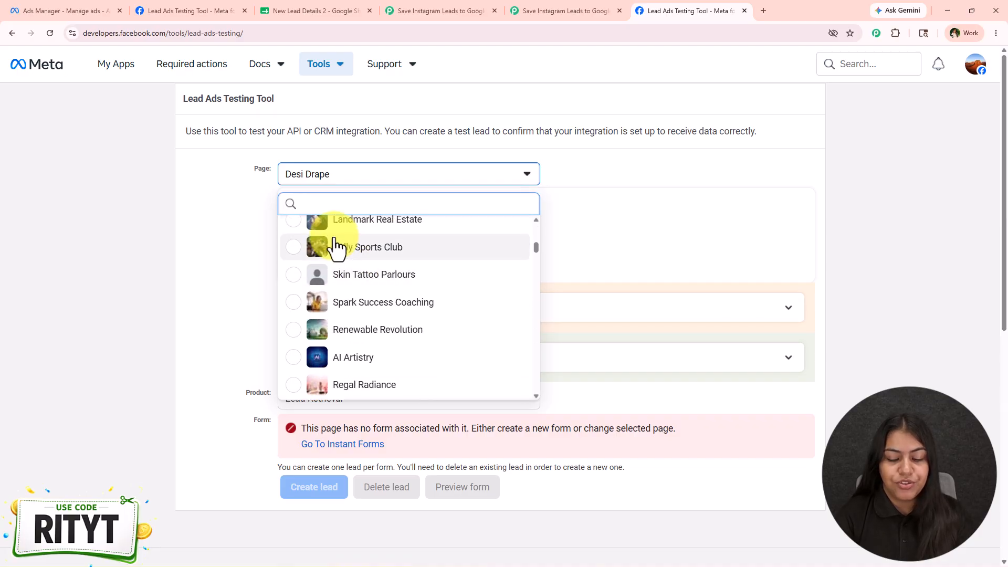
type("lab")
left_click(336, 233)
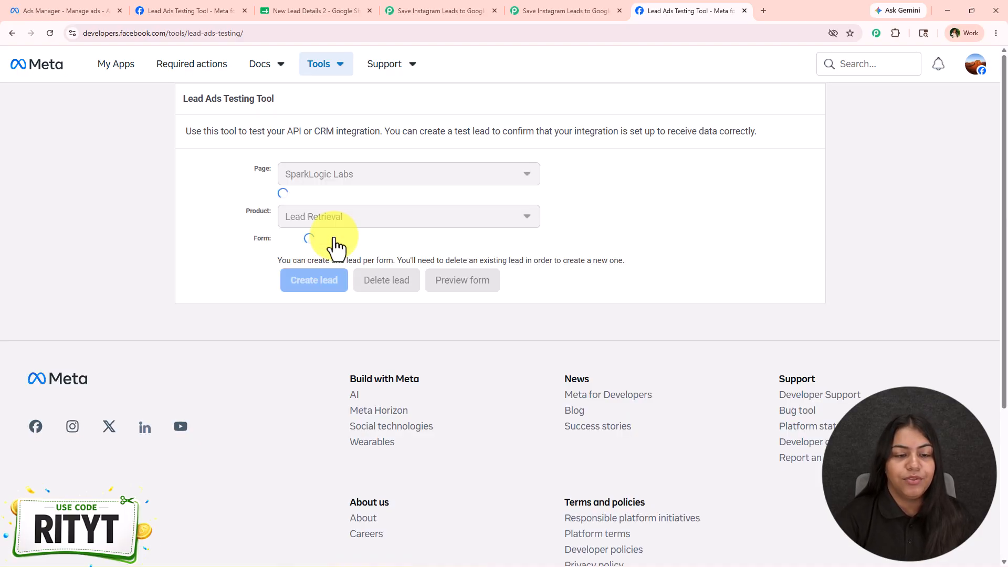
left_click(307, 402)
left_click(311, 453)
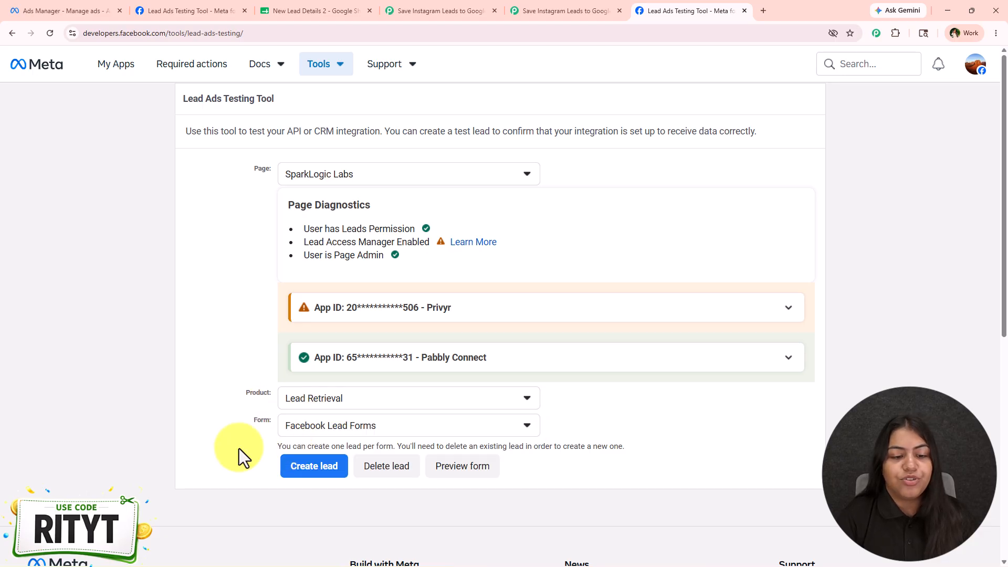
left_click(308, 428)
left_click(299, 486)
Preview the lead form, continue to its contact information, and fill in the test lead's first name, last name and e-mail.
left_click(464, 472)
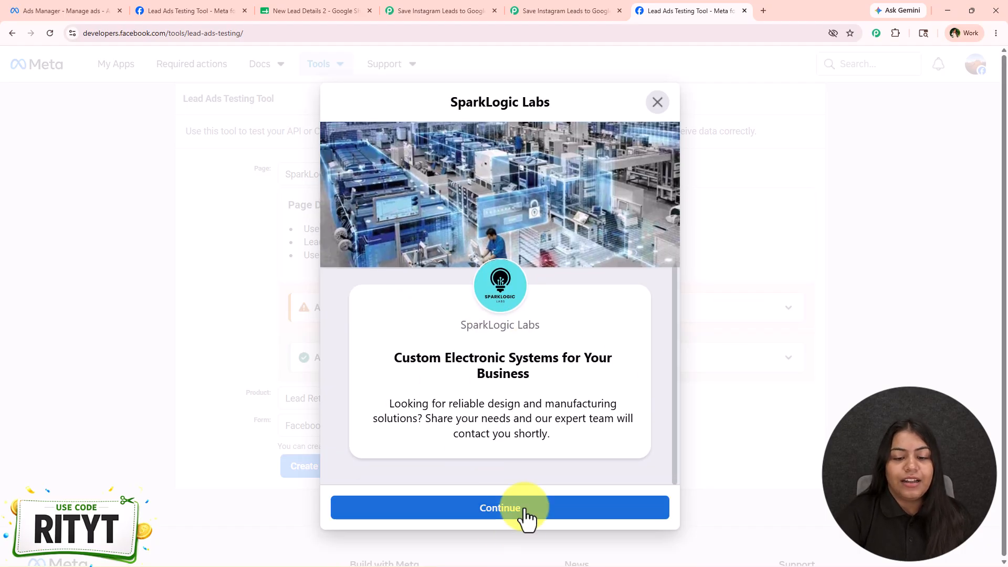
left_click(525, 512)
left_click_drag(461, 352, 320, 361)
type("Demo")
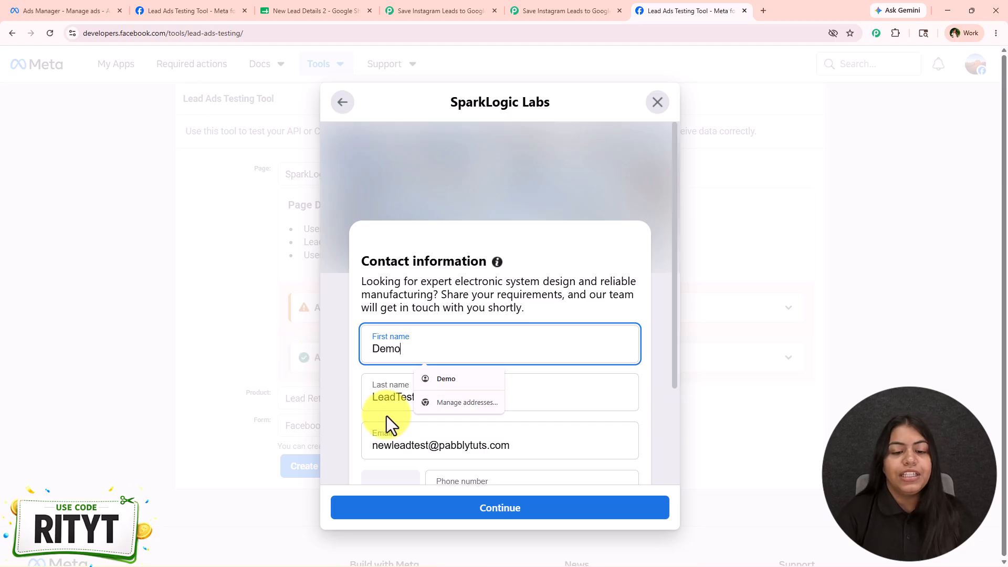
left_click(392, 397)
left_click_drag(395, 397, 425, 397)
left_click_drag(427, 445, 327, 457)
type("demo")
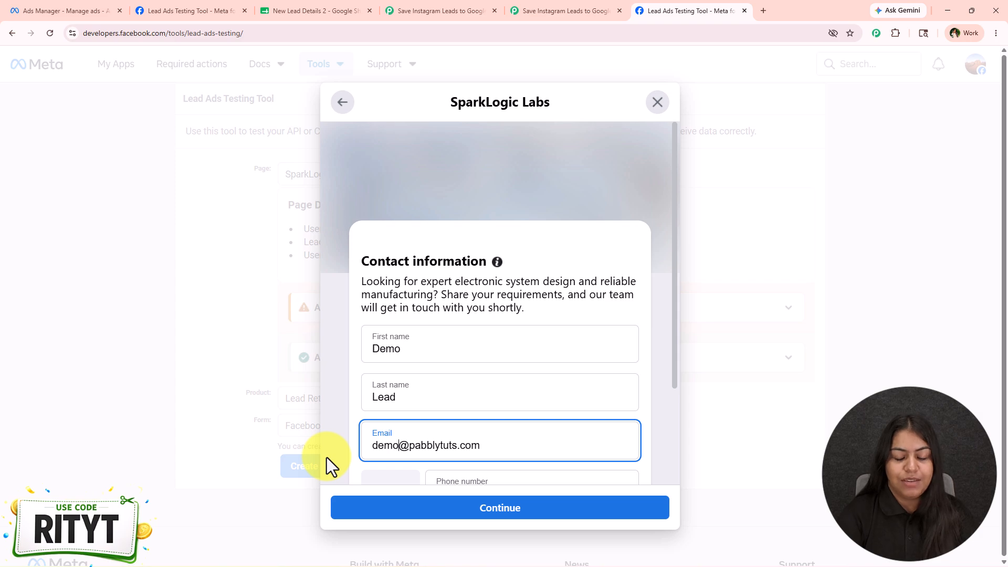
Fill in the test lead's phone number, set the company name to Pabbly Tuts, and submit the form.
scroll(430, 404, "down", 3)
left_click_drag(520, 363, 335, 360)
key("Left")
key("ctrl+a")
key("Home")
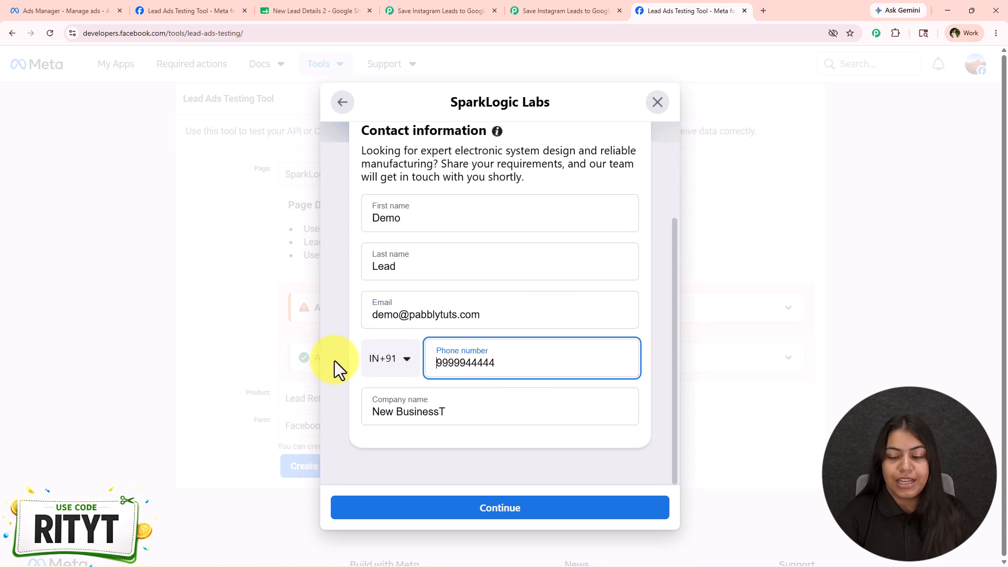
key("ctrl+a")
type("77777777777")
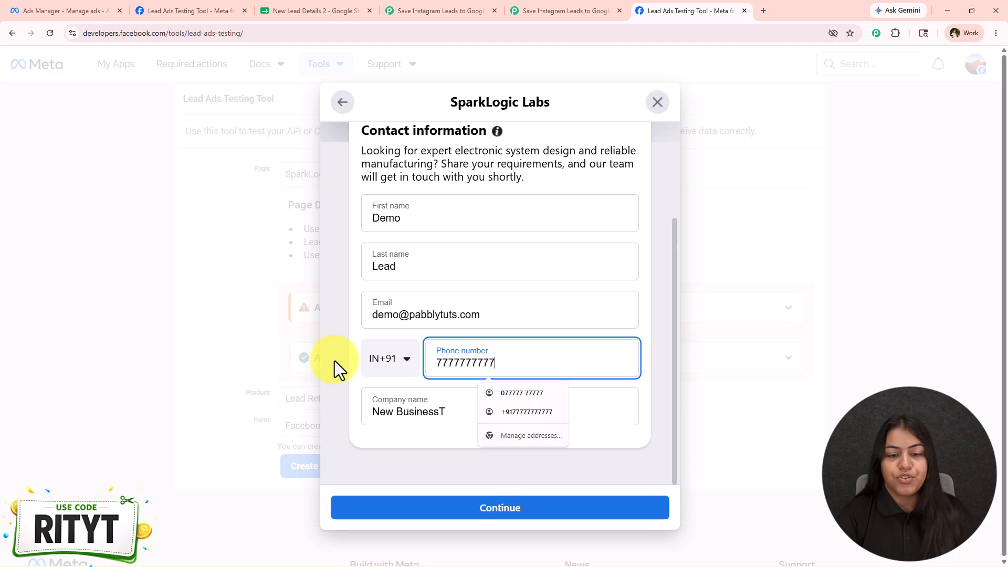
left_click(439, 412)
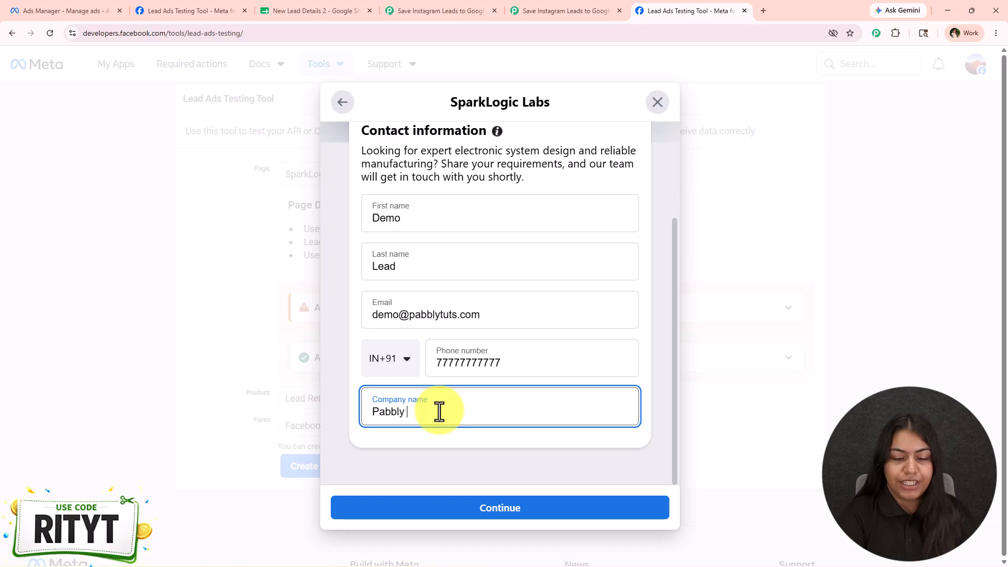
left_click(524, 511)
left_click(517, 446)
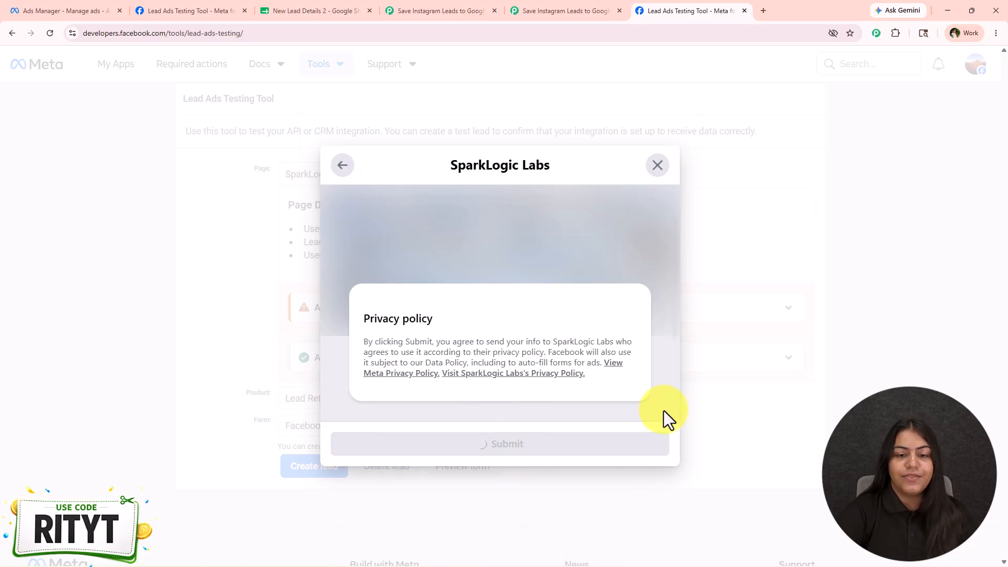
Switch back to the new Pabbly Connect workflow and examine the test lead's response received by the trigger.
left_click(446, 13)
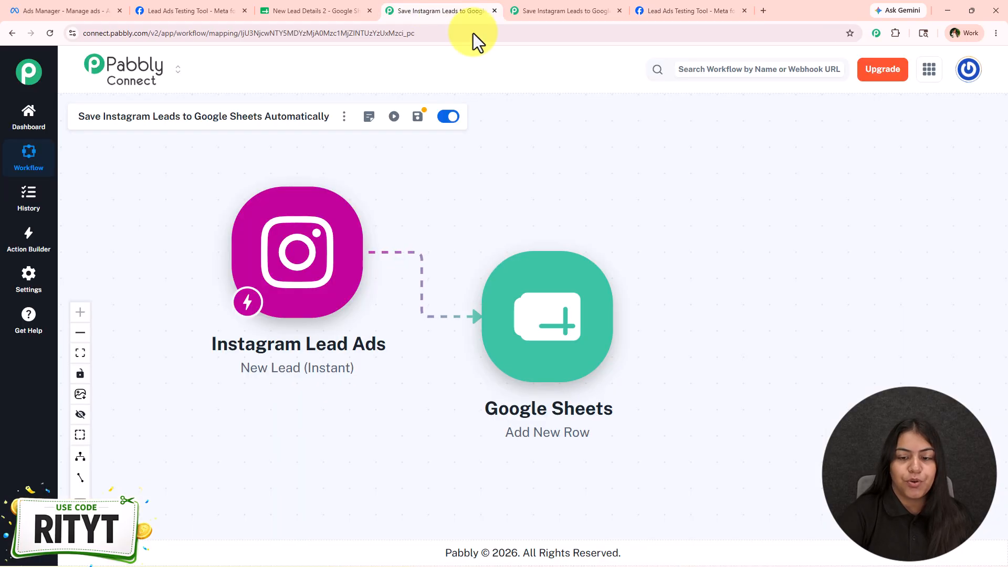
left_click(604, 10)
scroll(689, 335, "down", 3)
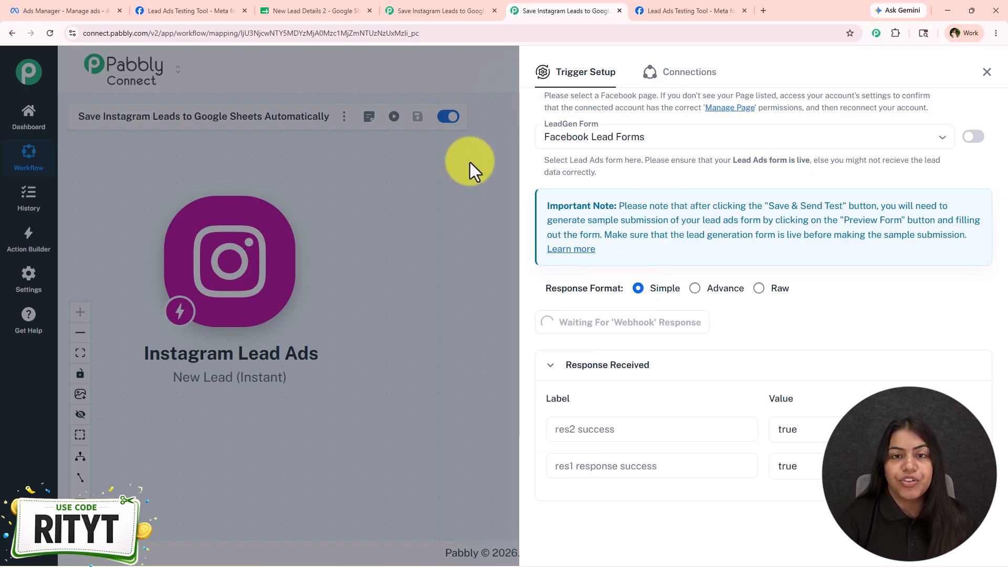
left_click(643, 11)
left_click(537, 6)
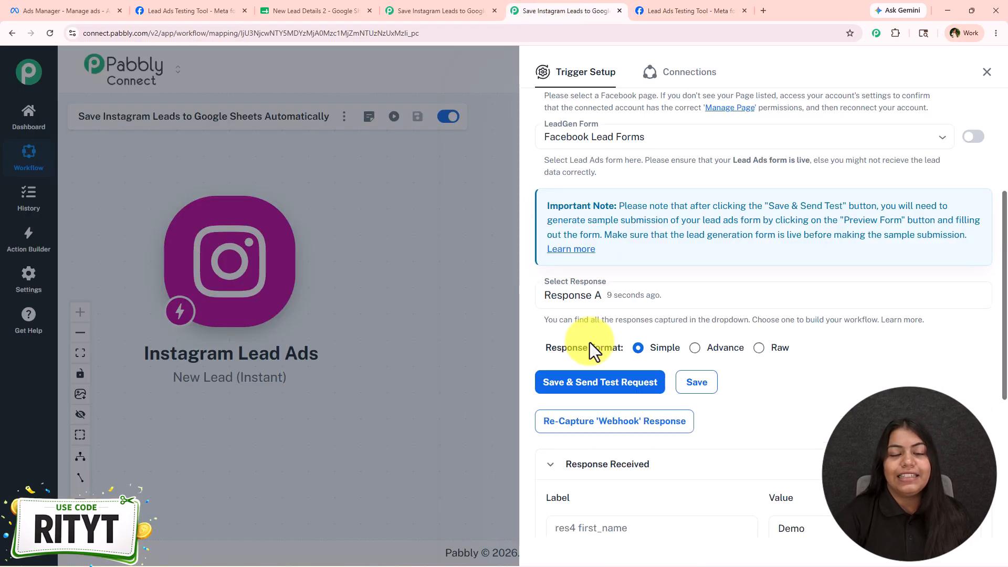
scroll(734, 308, "down", 2)
scroll(734, 308, "down", 3)
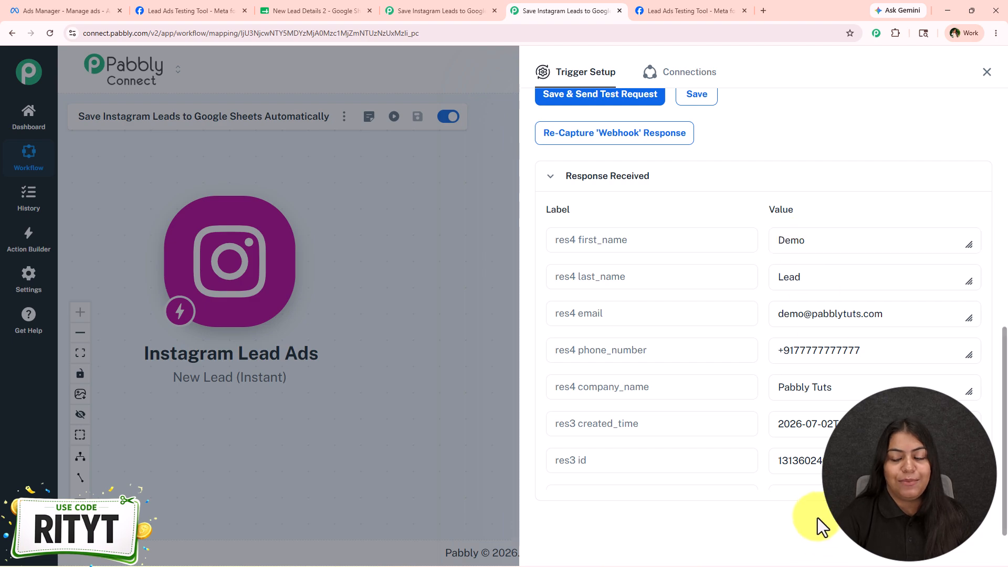
Add a Google Sheets action with the Add New Row event after the Instagram Lead Ads trigger and open its connection setup.
left_click(986, 72)
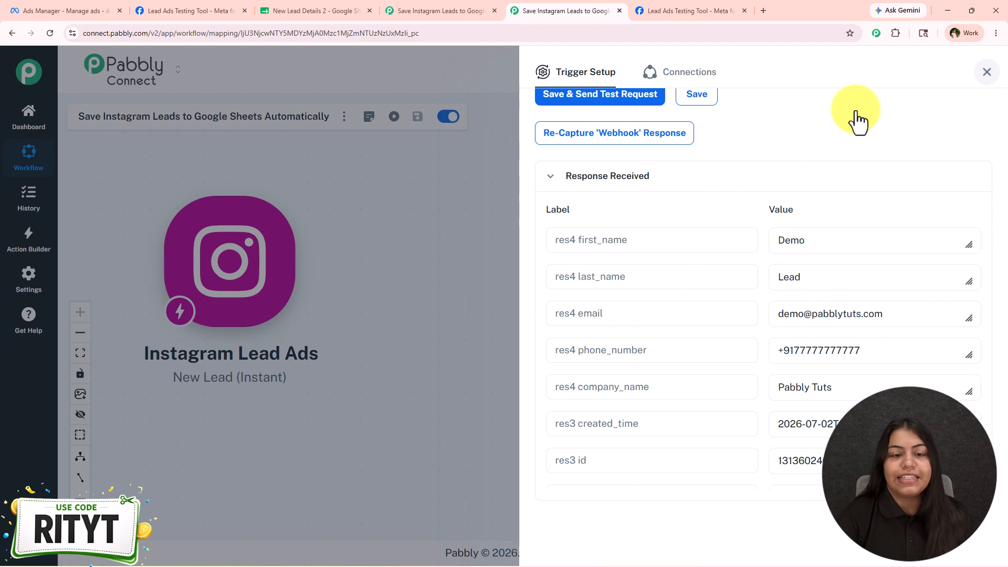
left_click(314, 269)
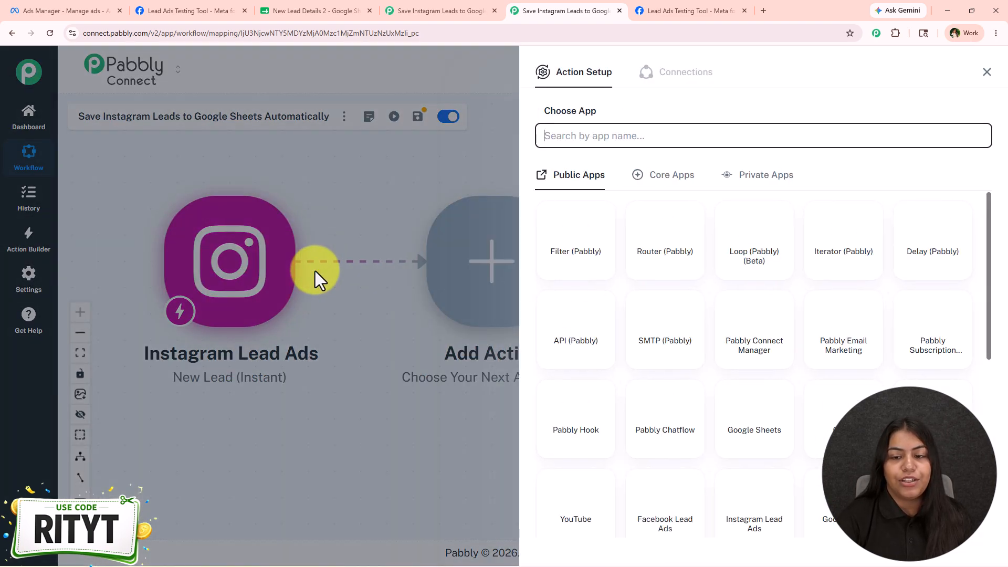
left_click(737, 432)
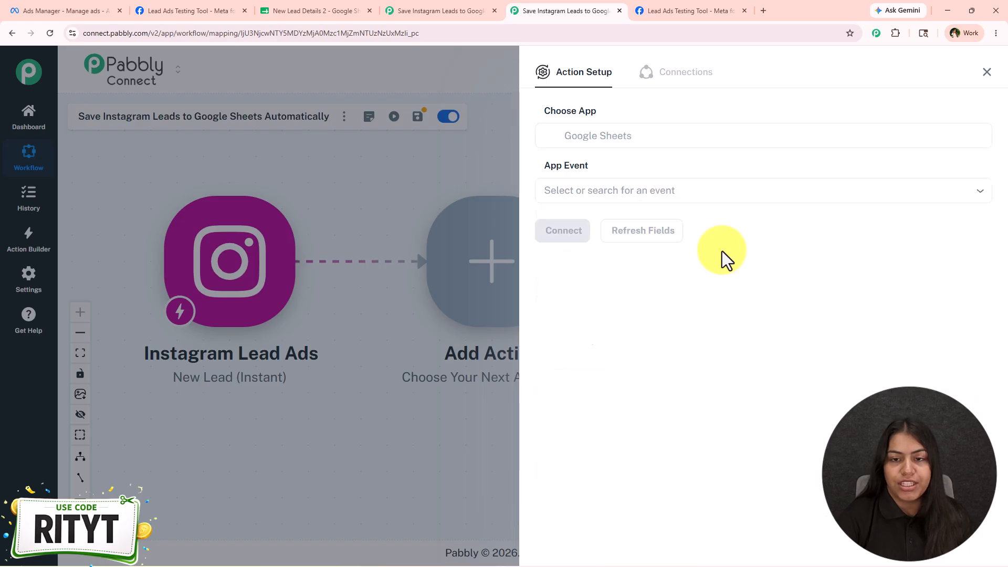
left_click(625, 231)
left_click(594, 239)
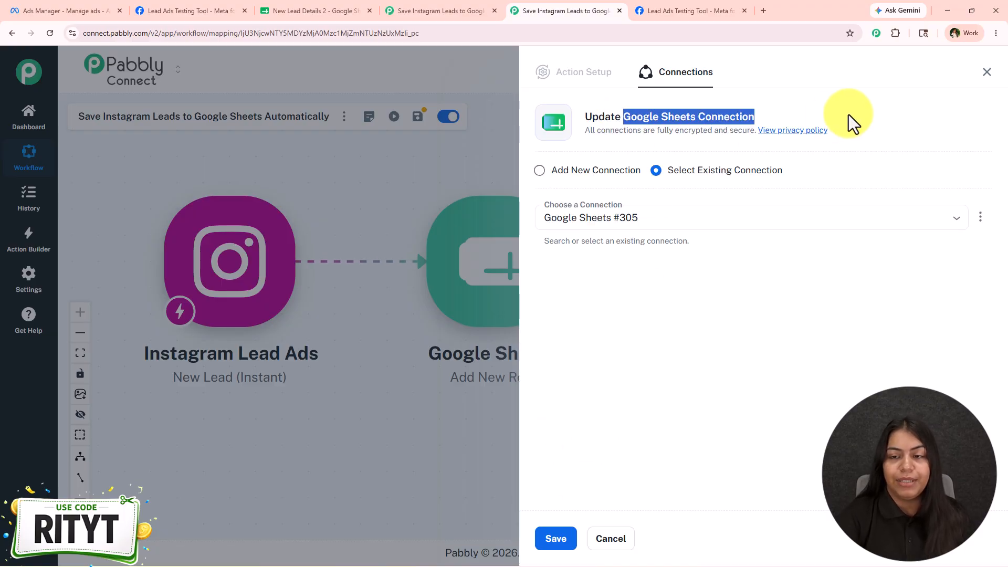
Add a new Google Sheets connection by signing in with the Google account and granting Pabbly Connect Sheets access.
left_click(849, 114)
triple_click(663, 181)
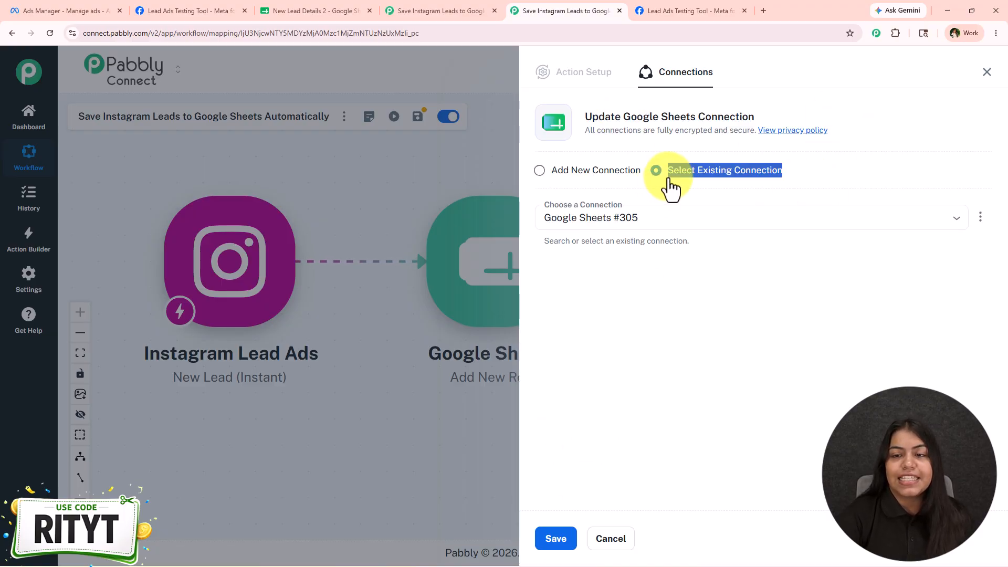
left_click(546, 547)
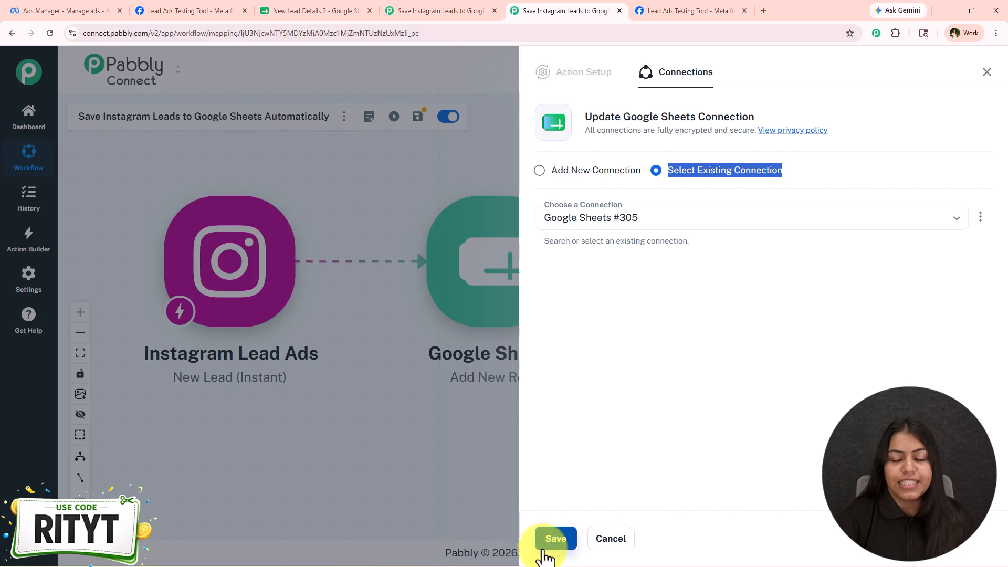
left_click(591, 405)
left_click(539, 170)
left_click(574, 299)
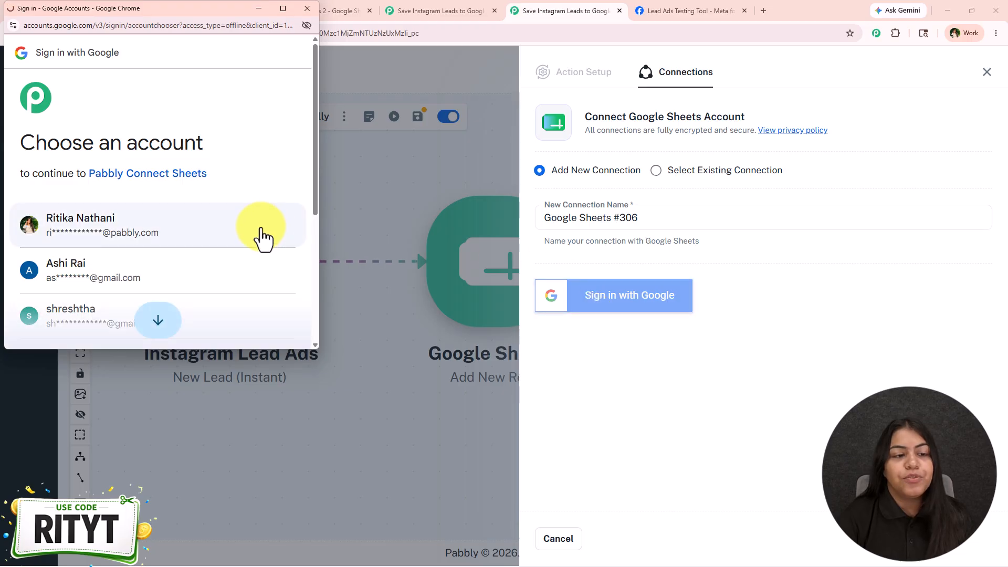
left_click(234, 252)
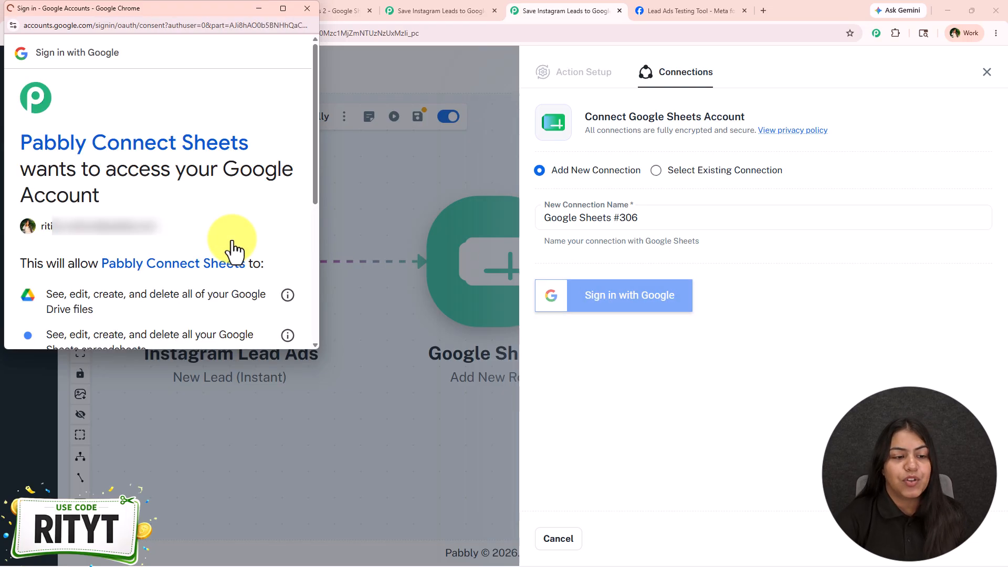
scroll(236, 251, "down", 5)
left_click(207, 344)
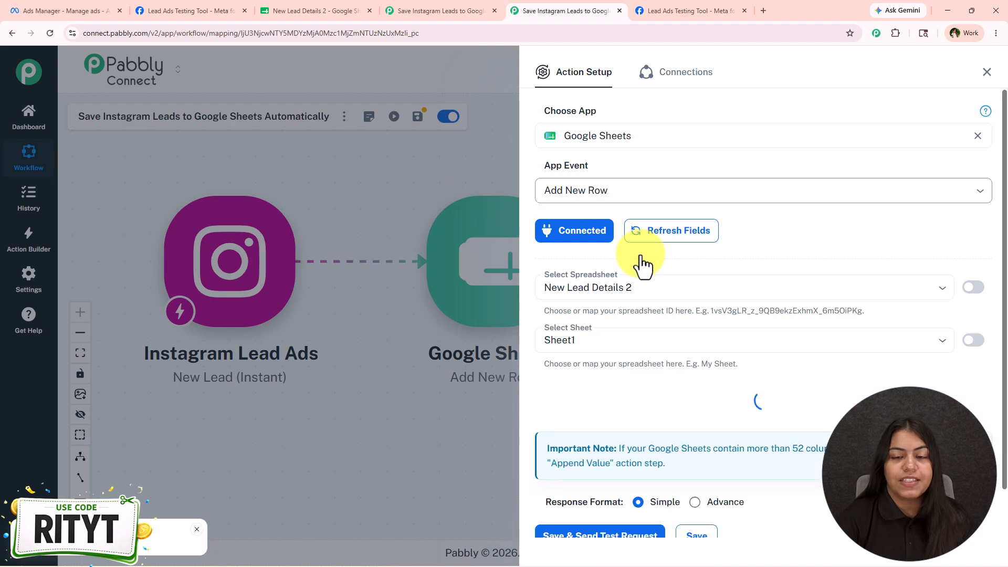
Select the New Lead Details 2 spreadsheet and its Sheet1 for the new row.
left_click(777, 282)
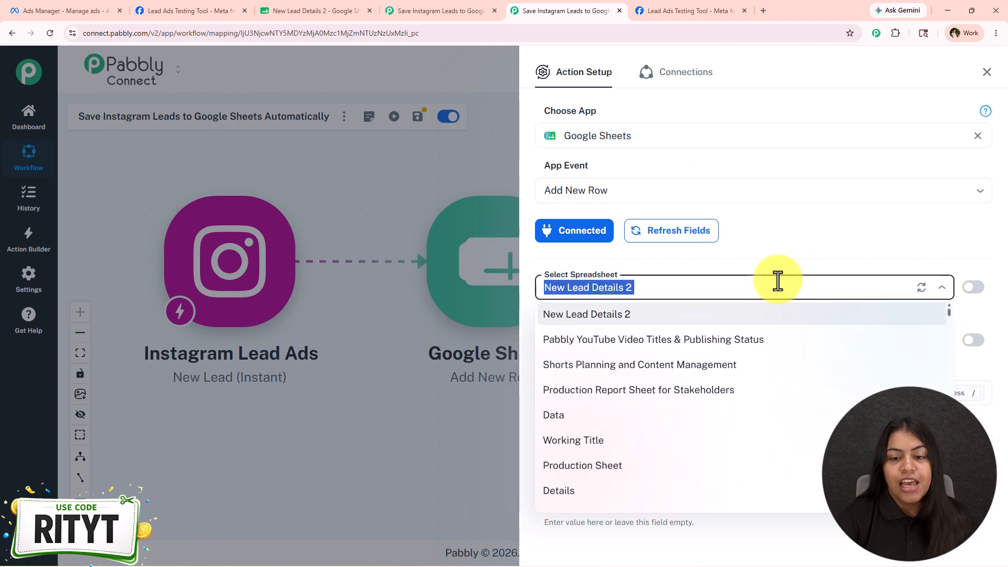
left_click(596, 315)
left_click(589, 345)
left_click(603, 366)
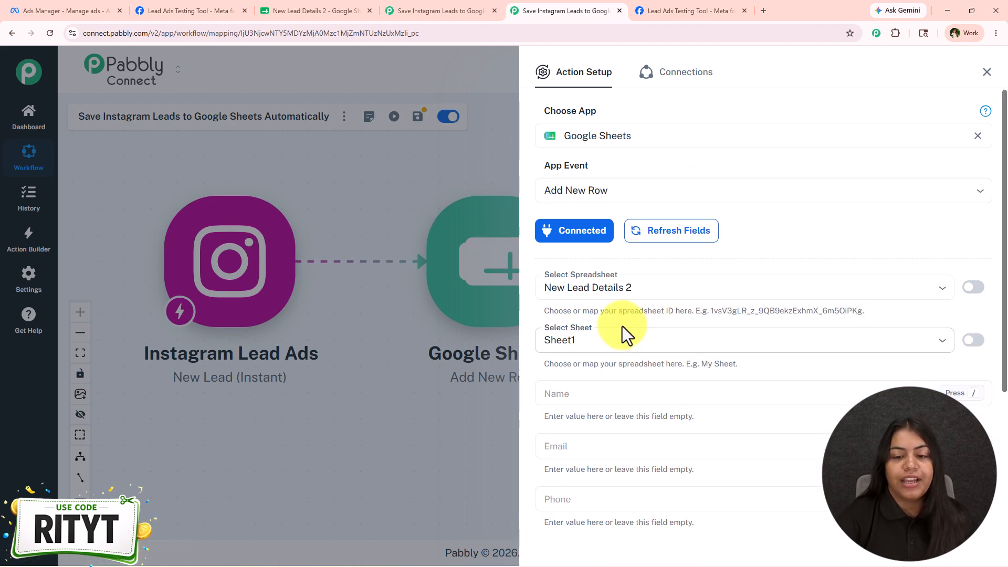
scroll(624, 322, "down", 3)
scroll(593, 478, "up", 3)
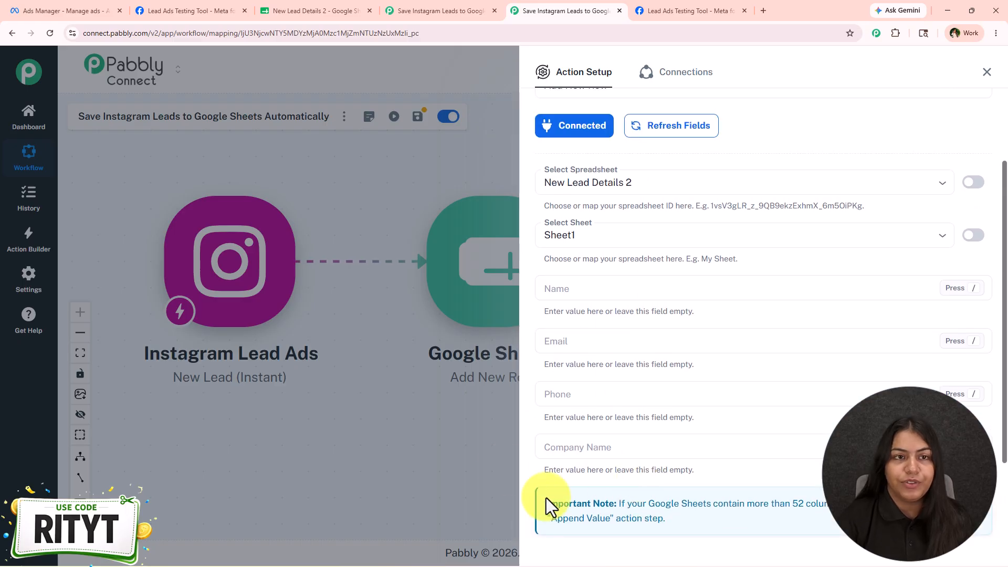
Switch to the New Lead Details 2 spreadsheet, clear the test lead's data from row 4, and check the header columns.
left_click(303, 32)
left_click(314, 10)
left_click(5, 242)
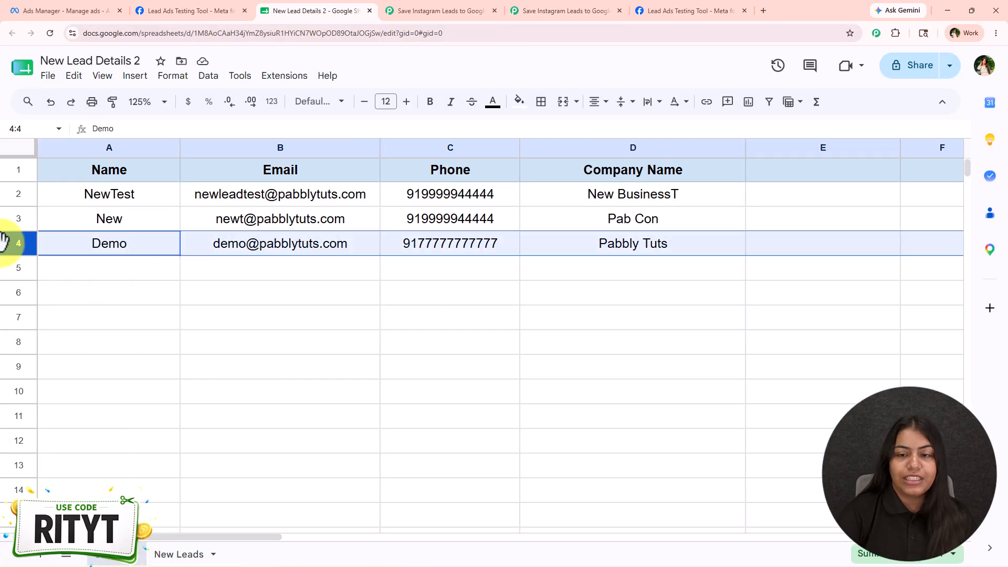
key("Delete")
left_click(450, 367)
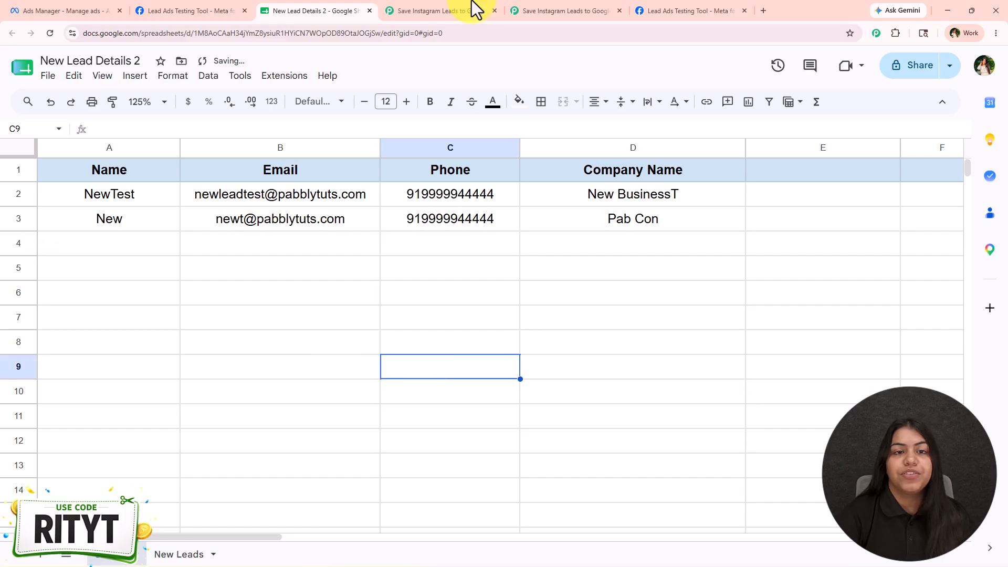
left_click(394, 11)
left_click(286, 10)
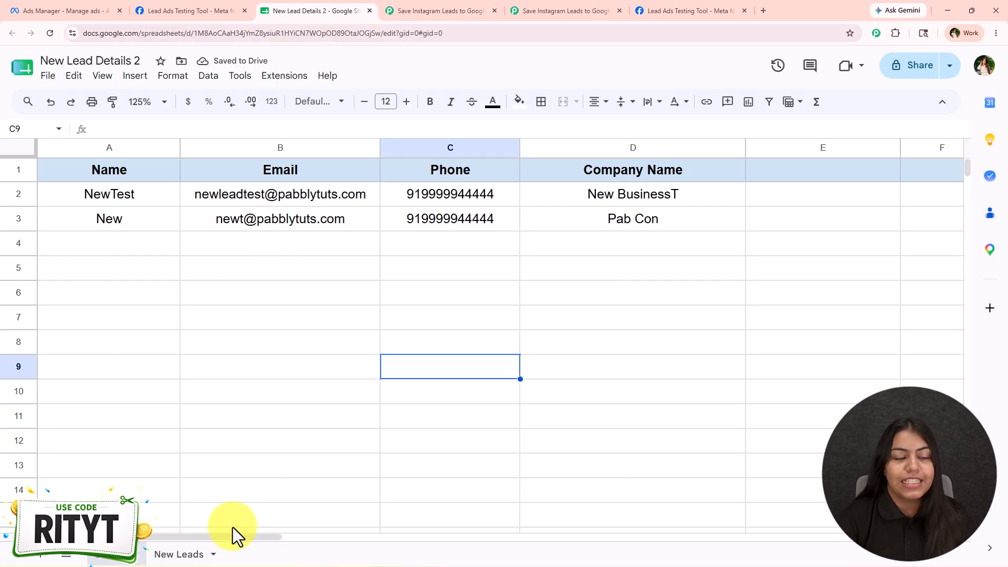
left_click(113, 177)
left_click(277, 178)
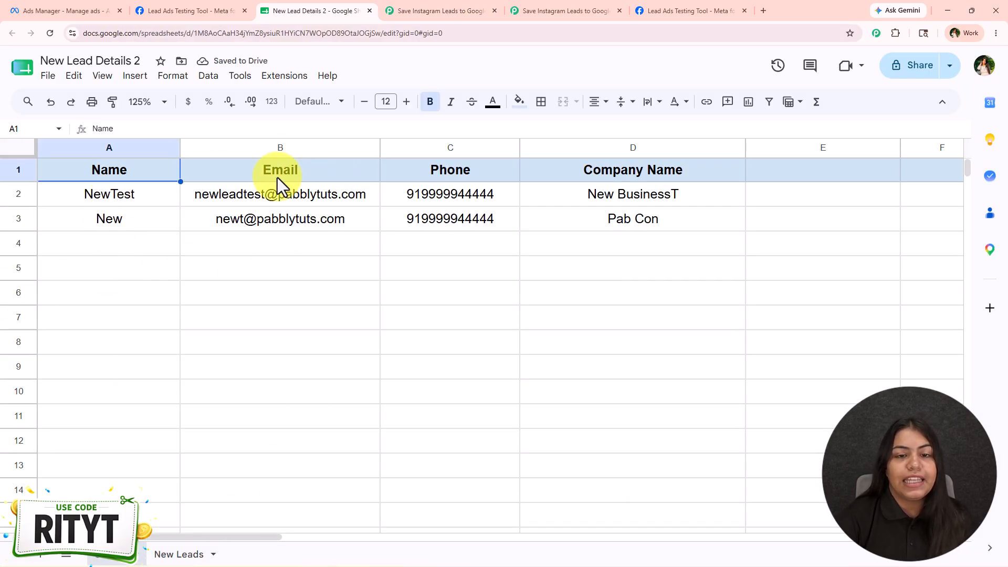
left_click(510, 195)
left_click(530, 170)
Switch back to the new Pabbly Connect workflow and map the Name field to the trigger's res4 first_name and res4 last_name.
left_click(598, 10)
scroll(604, 394, "down", 1)
left_click(578, 239)
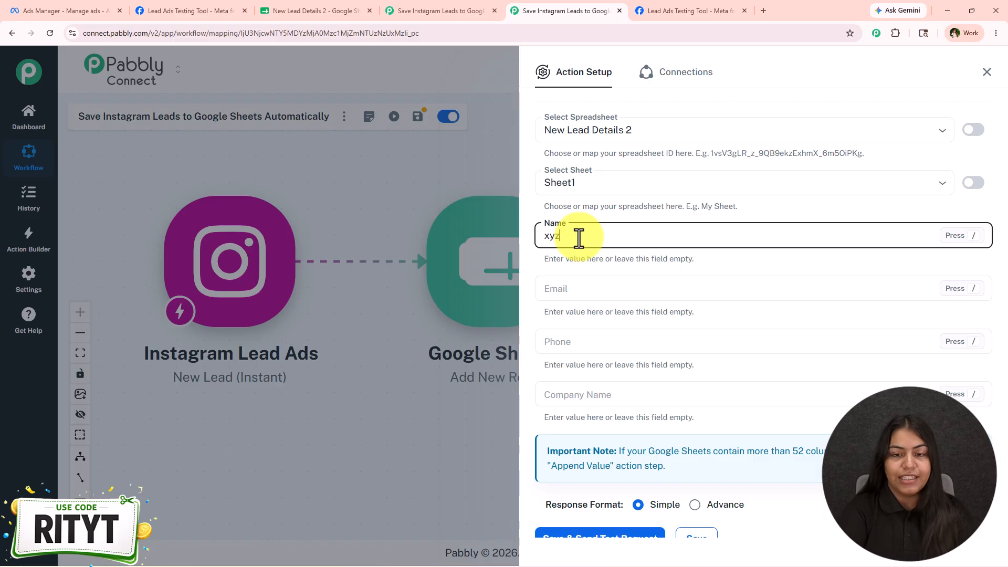
type("/name")
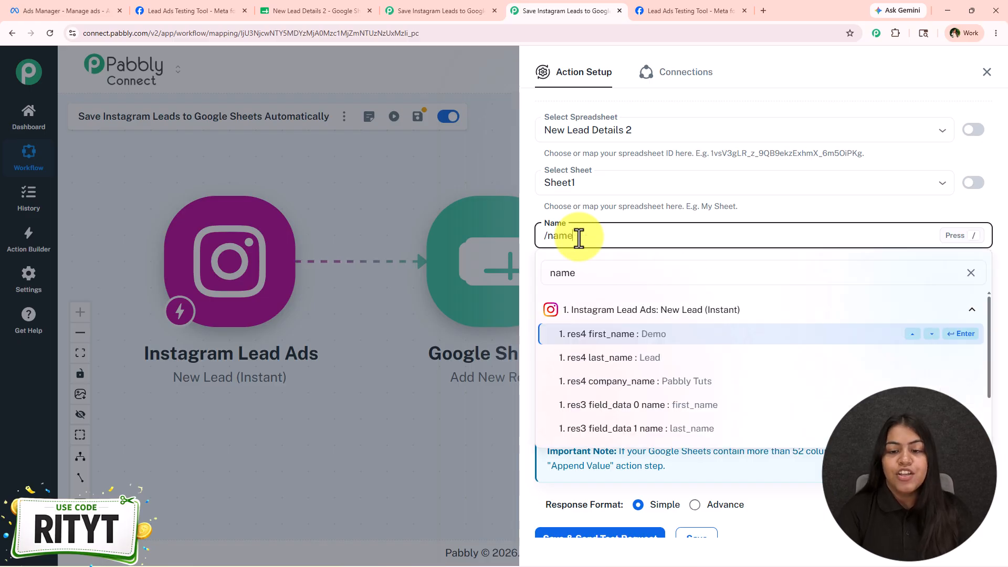
key("Return")
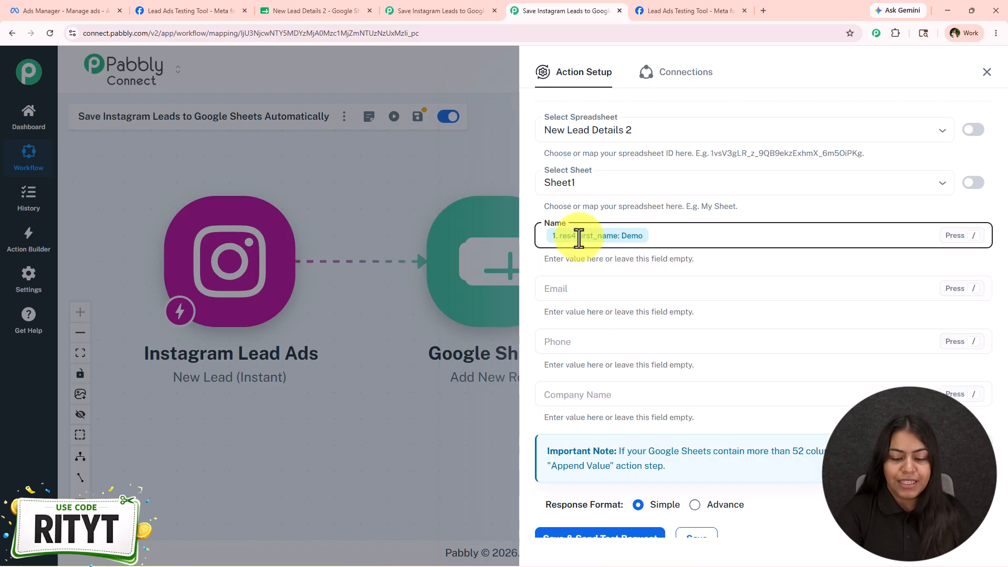
type("/last")
key("Return")
Map the Email, Phone and Company Name fields to the trigger's res4 email, res4 phone_number and res4 company_name.
left_click(583, 292)
type("/email")
key("Return")
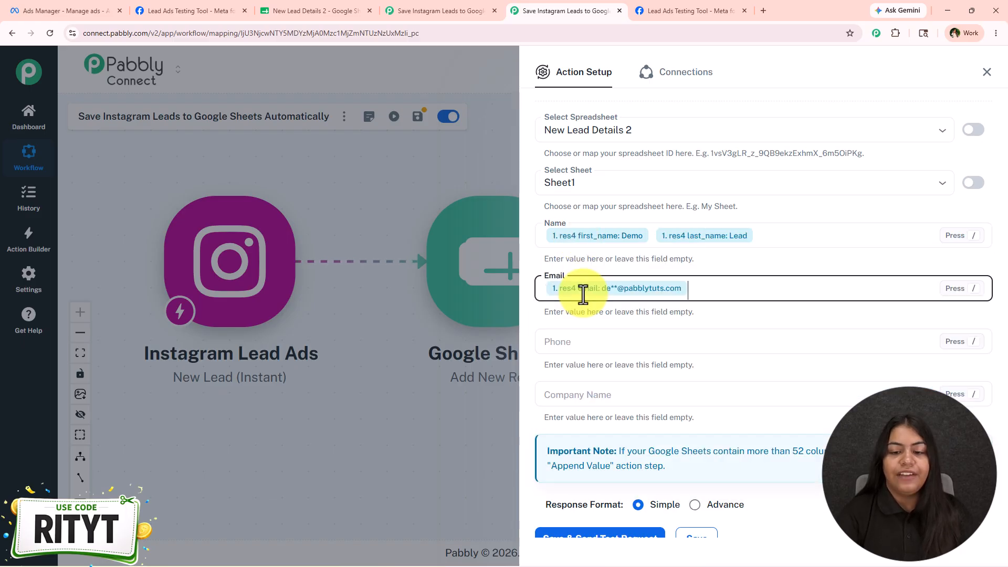
left_click(594, 346)
type("/ph")
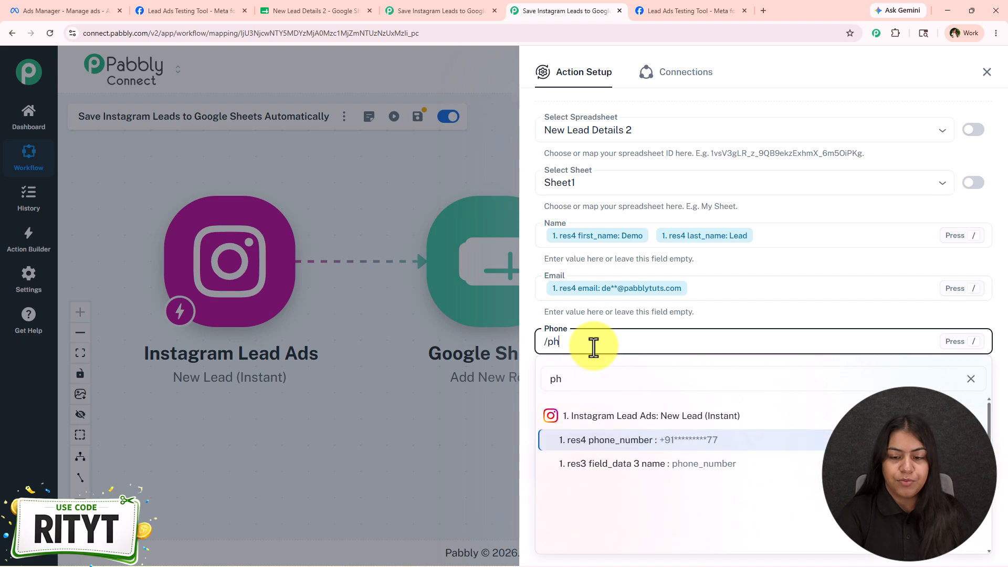
key("Return")
left_click(586, 395)
type("/compa")
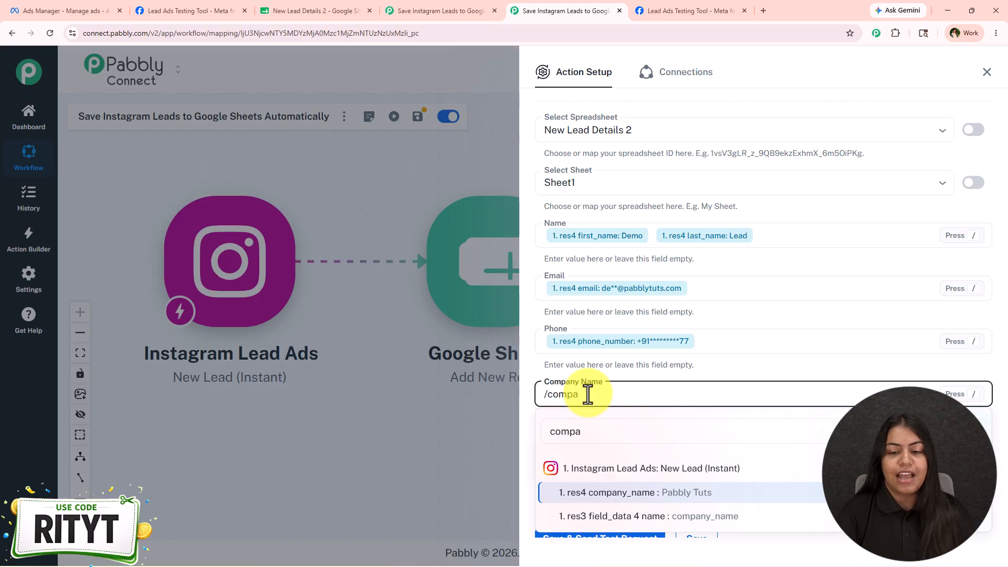
key("Return")
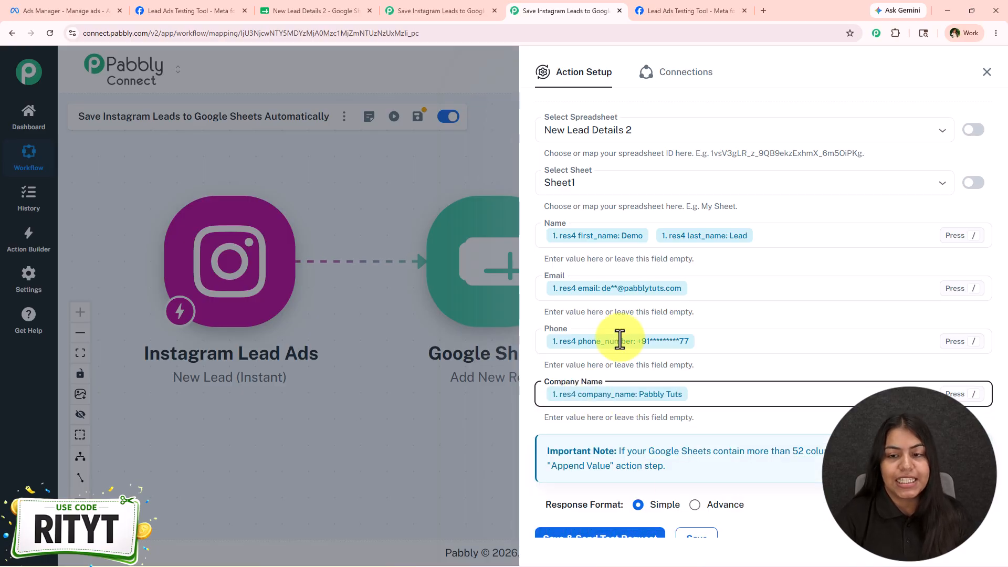